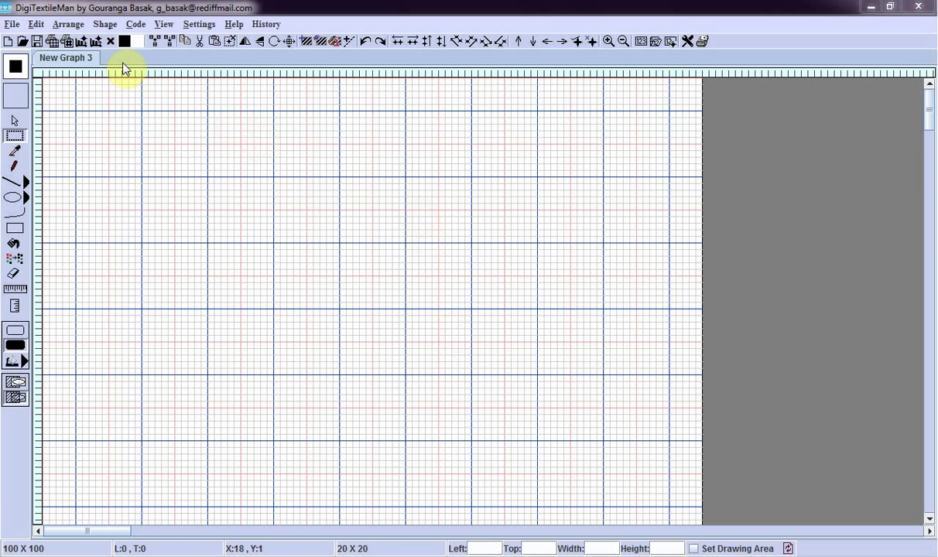
- Open the design file 0-gng-001.bmp from the I:/Design/PERSONAL .2 folder after previewing it
{"action": "left_click", "coordinate": [20, 43]}
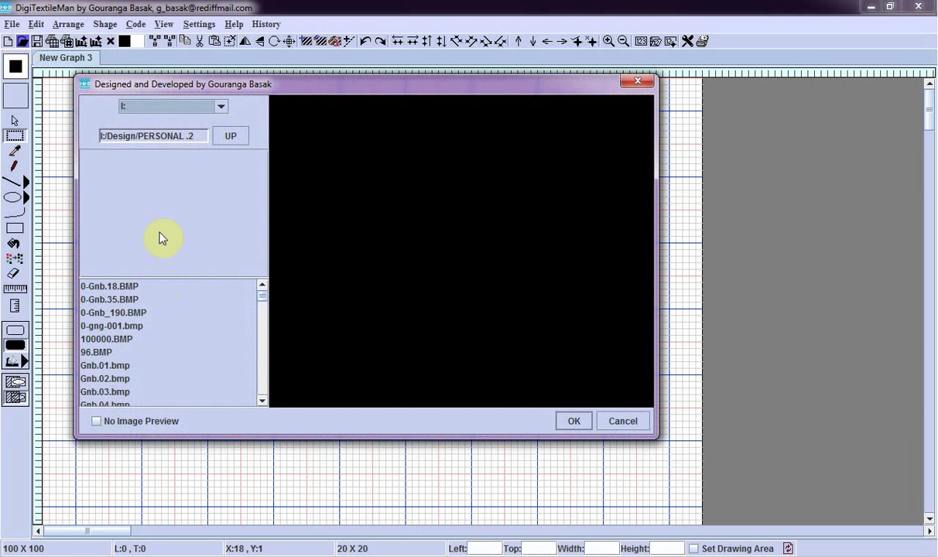
{"action": "left_click", "coordinate": [143, 330]}
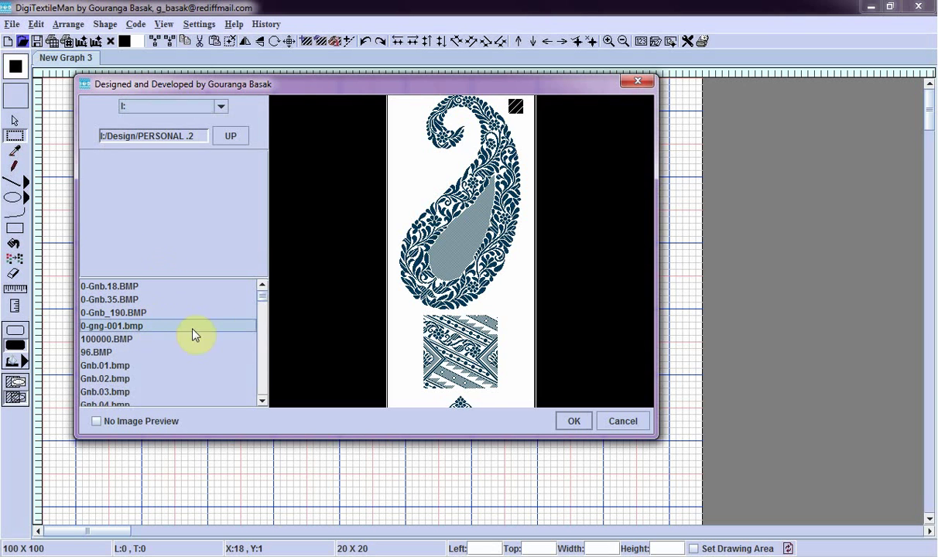
{"action": "left_click_drag", "start_coordinate": [464, 287], "coordinate": [429, 218]}
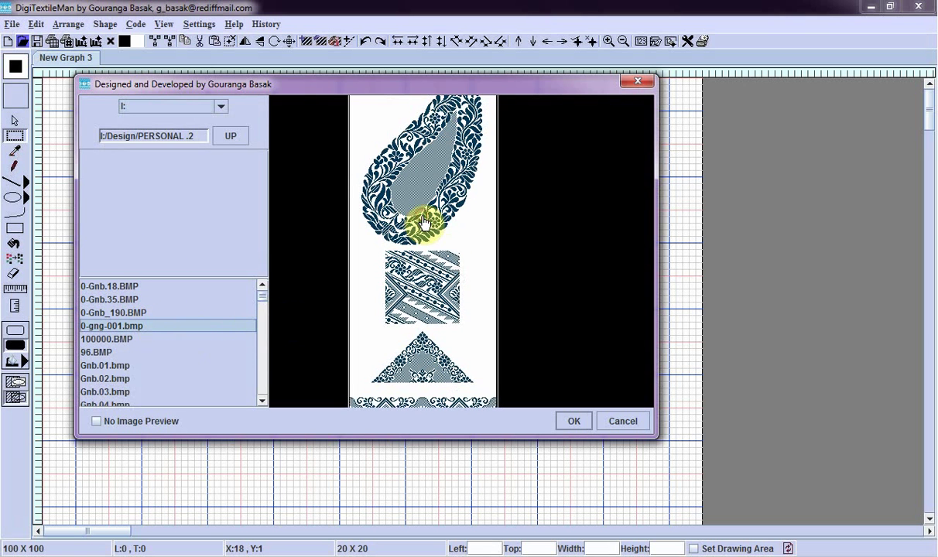
{"action": "left_click", "coordinate": [571, 420]}
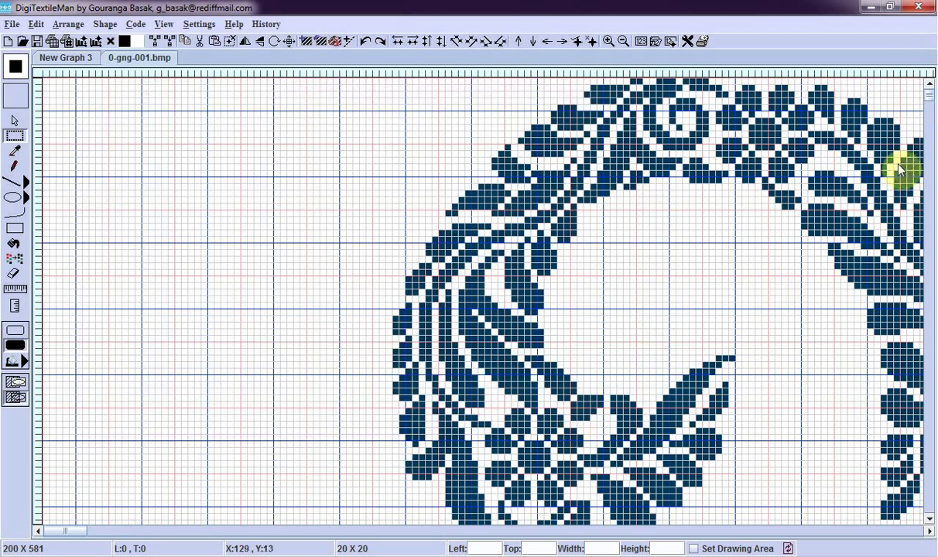
- Select the whole square motif with diagonal stripes below the paisley, 101 by 100 cells
{"action": "left_click_drag", "start_coordinate": [931, 98], "coordinate": [929, 304]}
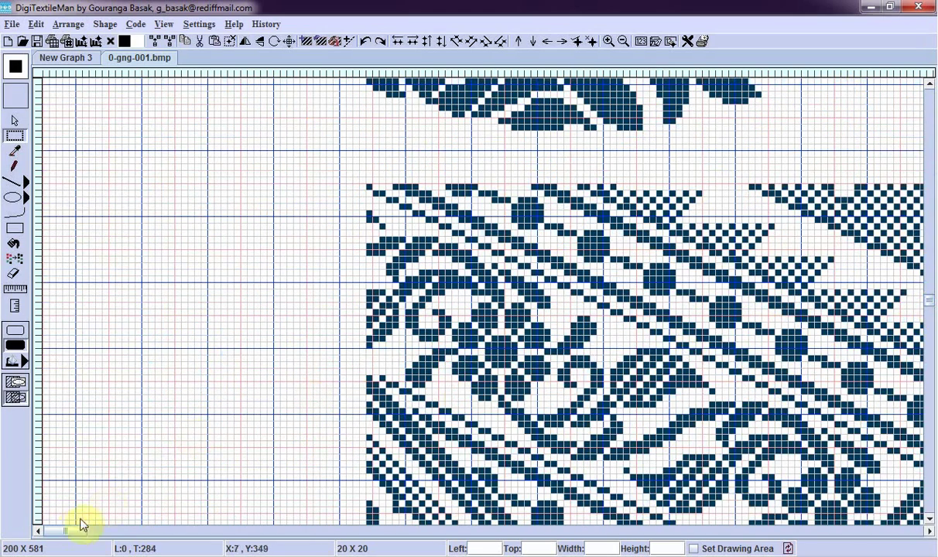
{"action": "left_click_drag", "start_coordinate": [69, 530], "coordinate": [148, 531]}
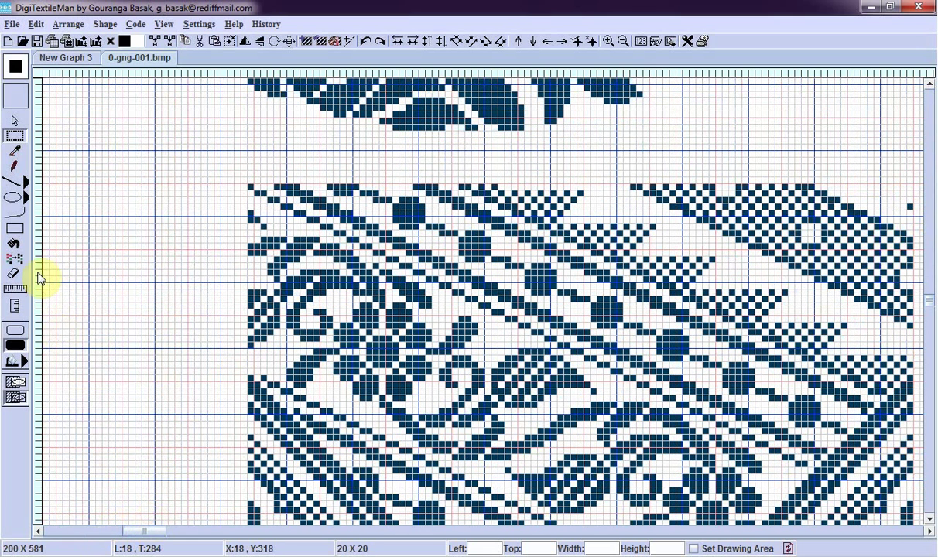
{"action": "left_click", "coordinate": [17, 139]}
{"action": "left_click_drag", "start_coordinate": [249, 185], "coordinate": [613, 317]}
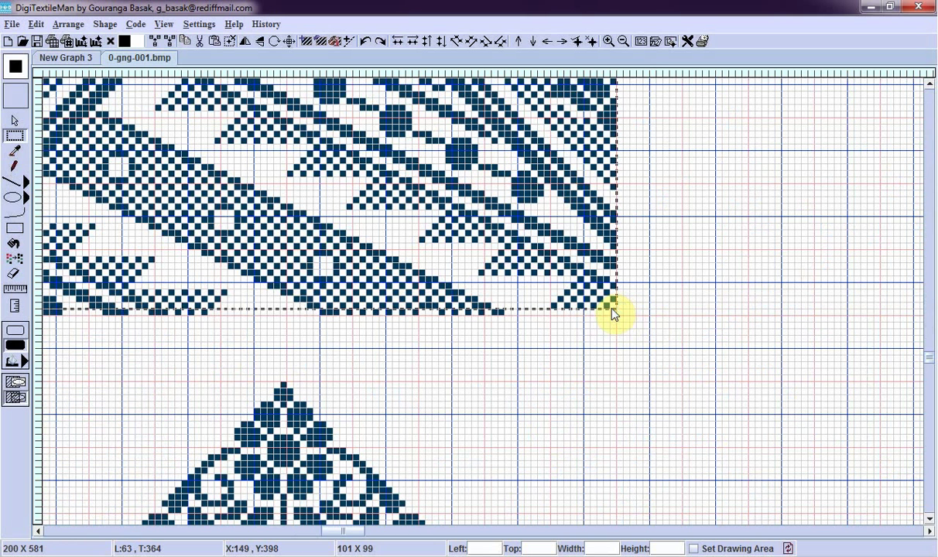
{"action": "left_click_drag", "start_coordinate": [613, 317], "coordinate": [613, 317]}
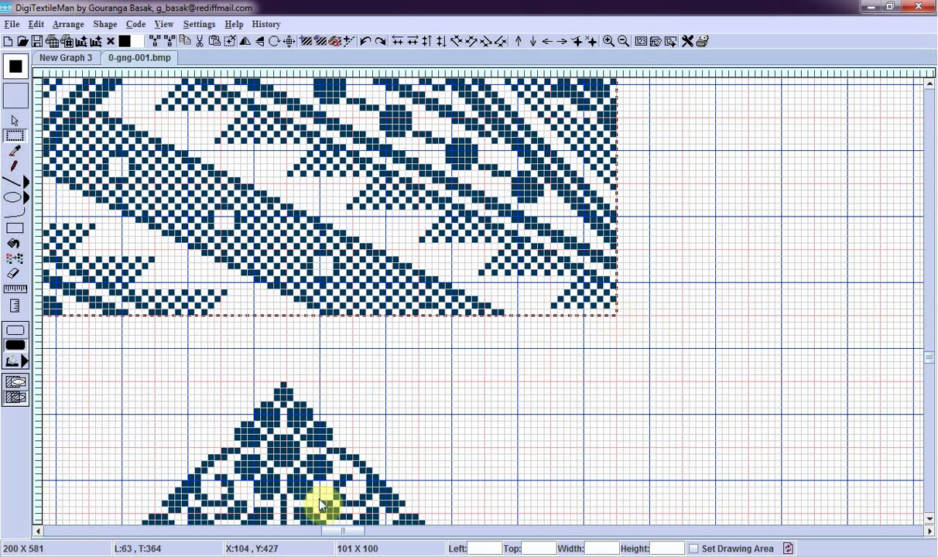
{"action": "left_click_drag", "start_coordinate": [338, 532], "coordinate": [231, 532]}
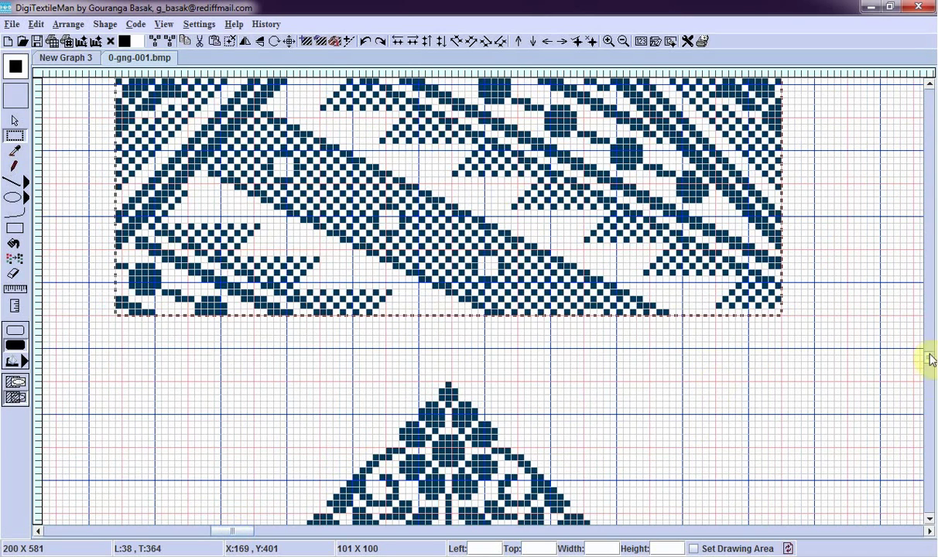
{"action": "left_click_drag", "start_coordinate": [931, 361], "coordinate": [933, 300]}
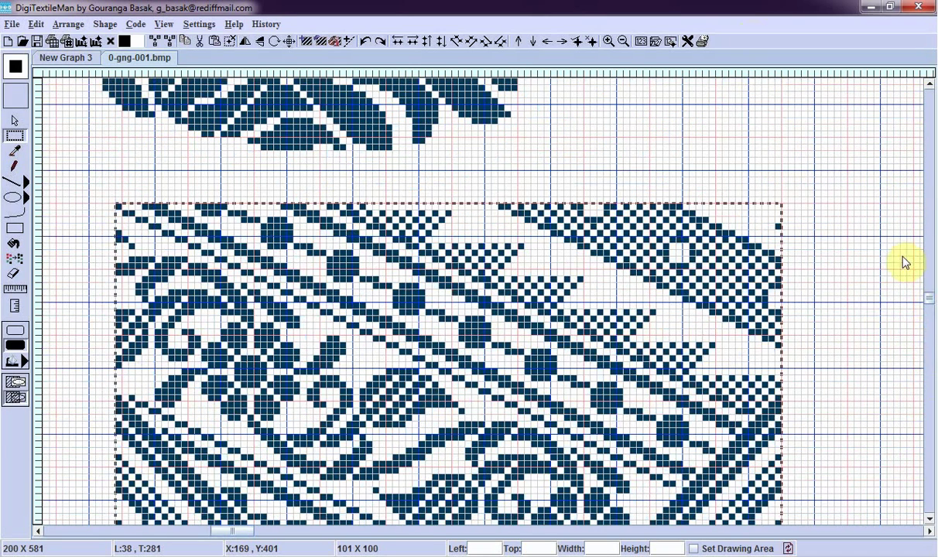
- Open the selected square motif in its own maximized window and generate its code as a new file
{"action": "left_click", "coordinate": [642, 43]}
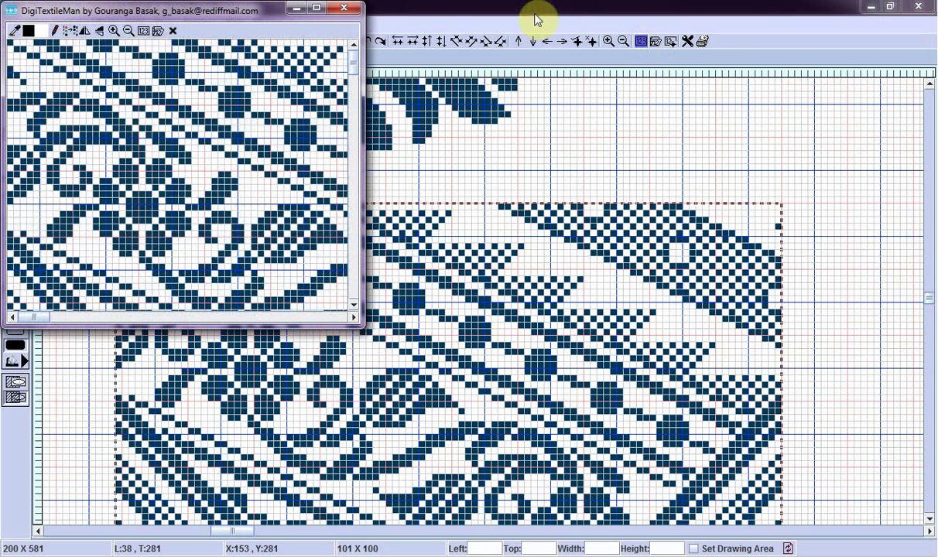
{"action": "left_click", "coordinate": [316, 8]}
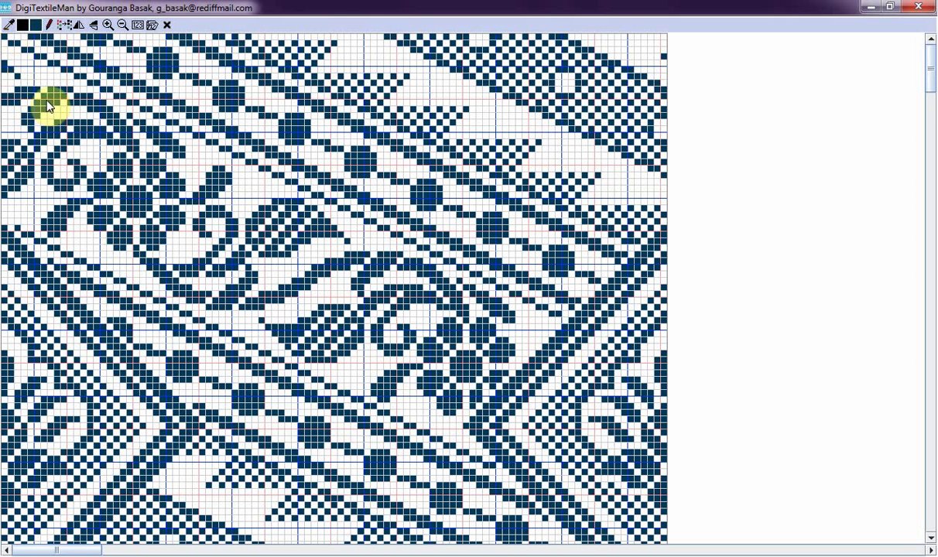
{"action": "left_click", "coordinate": [139, 26]}
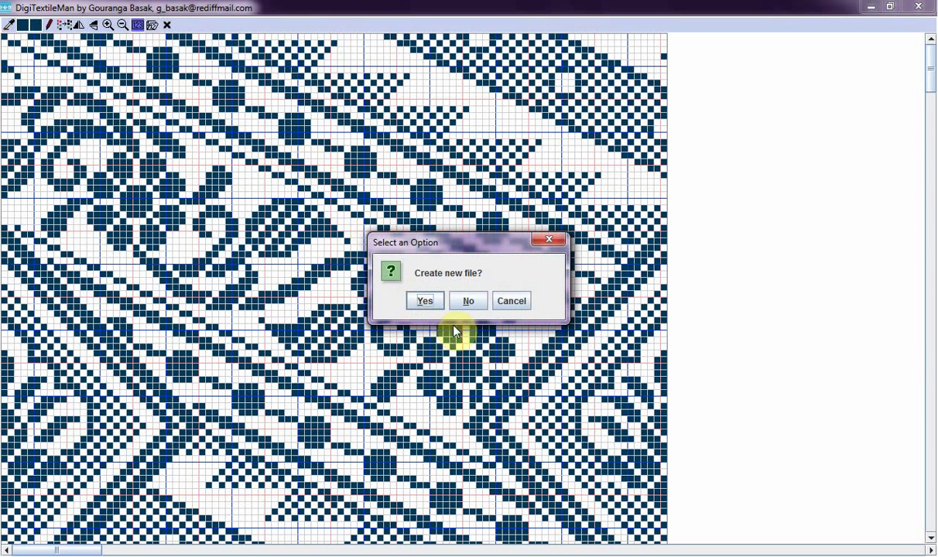
{"action": "left_click", "coordinate": [425, 302]}
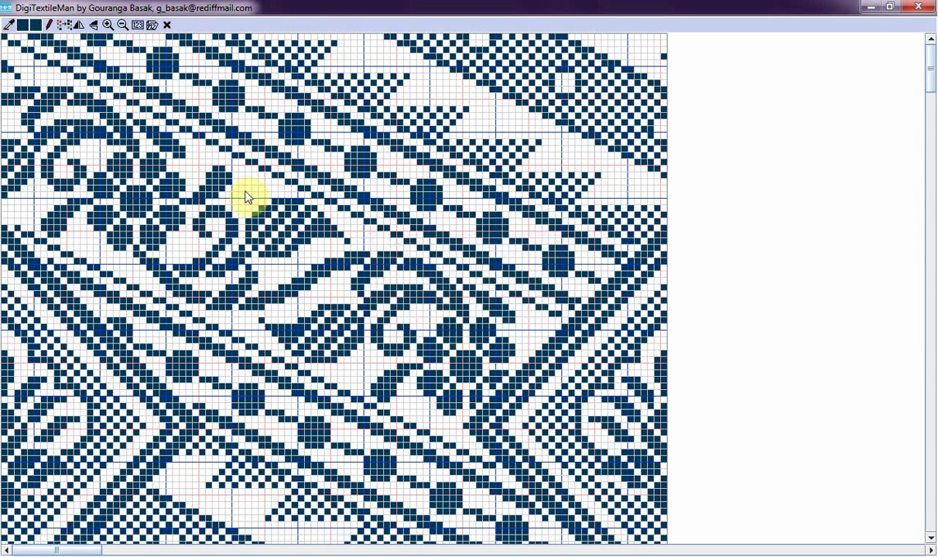
- Examine the motif's board-by-thread code in an enlarged view, and return to the full graph
{"action": "left_click", "coordinate": [153, 25]}
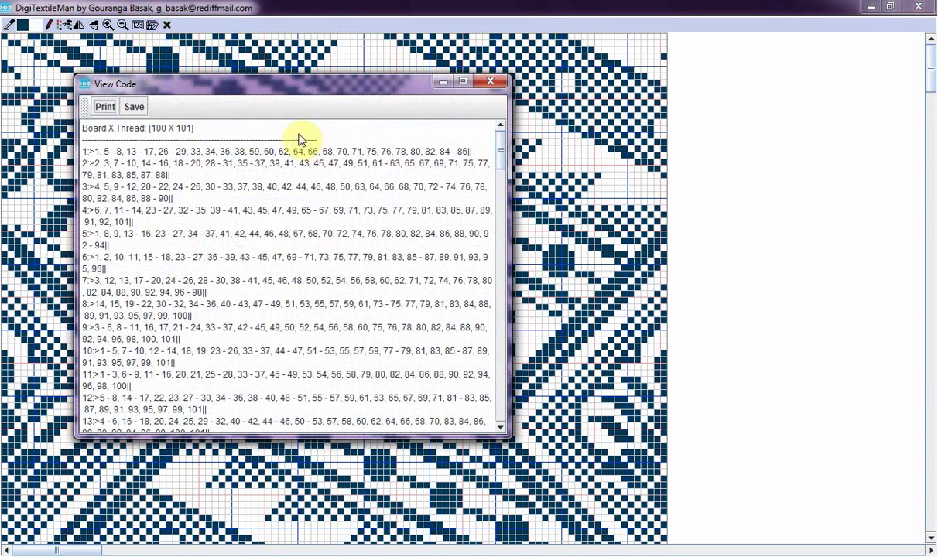
{"action": "left_click", "coordinate": [462, 82]}
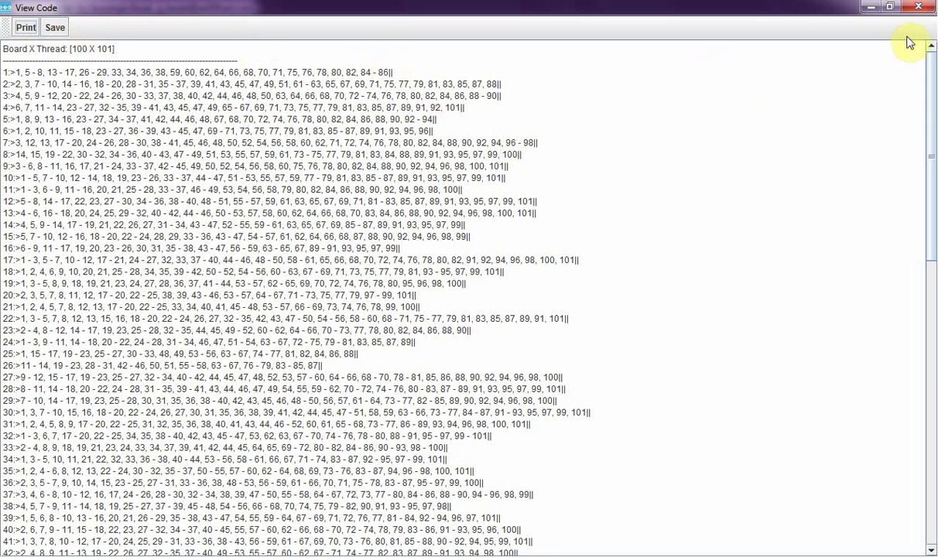
{"action": "left_click", "coordinate": [919, 9]}
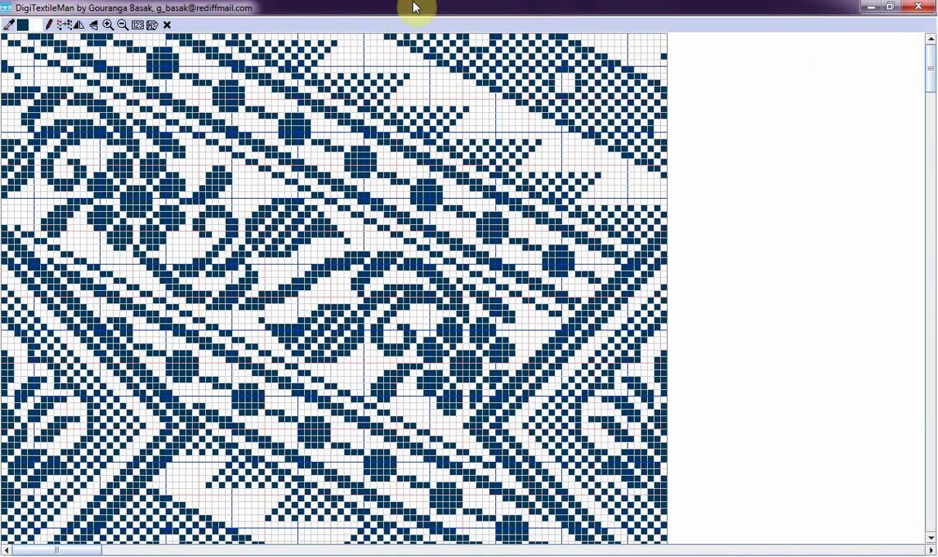
{"action": "left_click", "coordinate": [166, 25]}
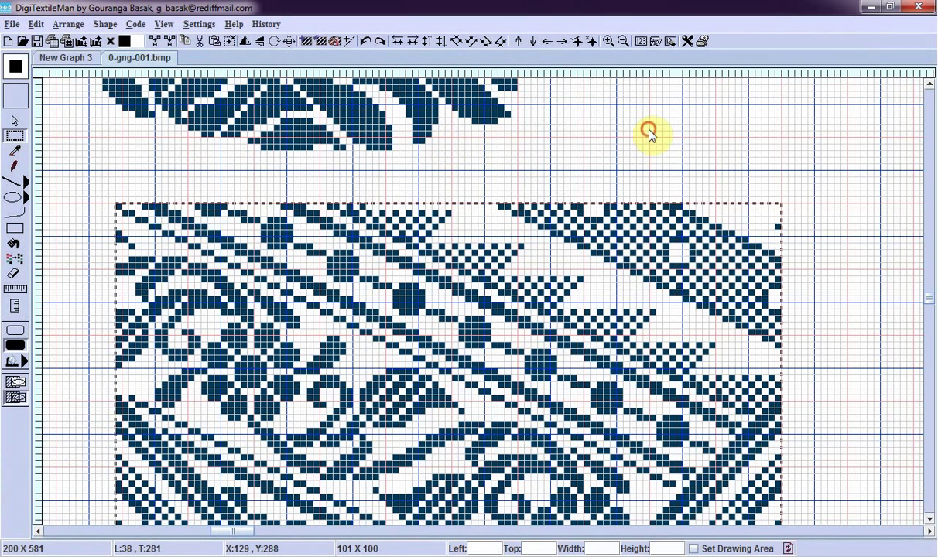
{"action": "left_click_drag", "start_coordinate": [642, 124], "coordinate": [689, 158]}
{"action": "left_click_drag", "start_coordinate": [929, 302], "coordinate": [931, 91]}
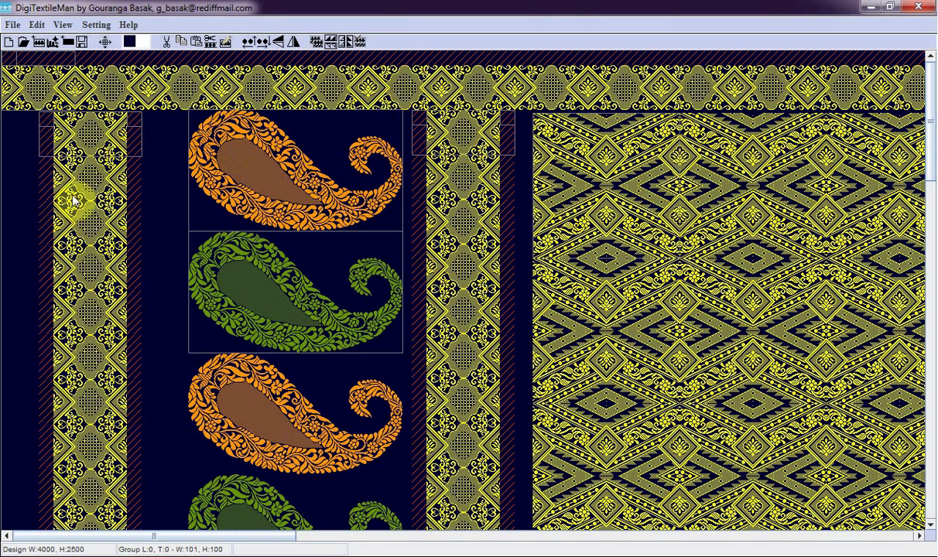
- Start a new blank design in the design layout window, choosing to save the existing design first
{"action": "left_click", "coordinate": [9, 43]}
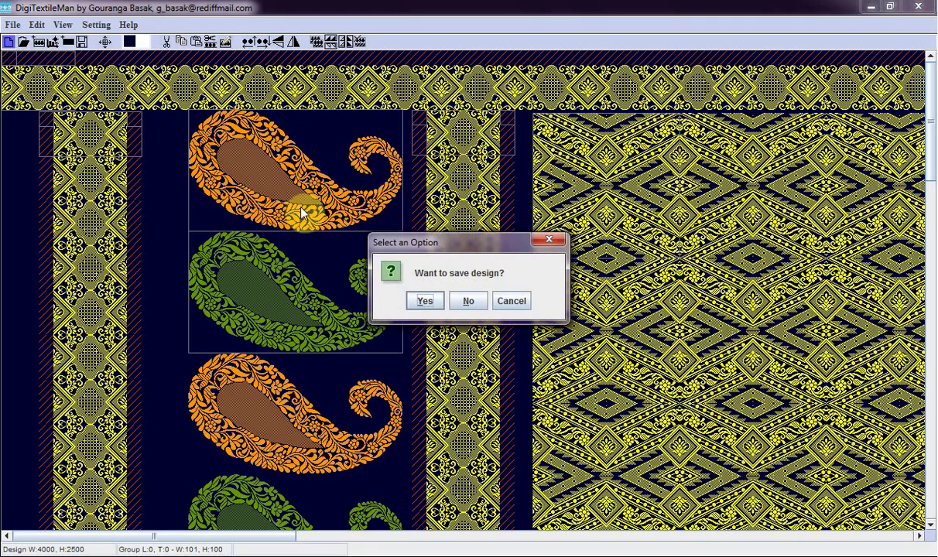
{"action": "left_click", "coordinate": [424, 303]}
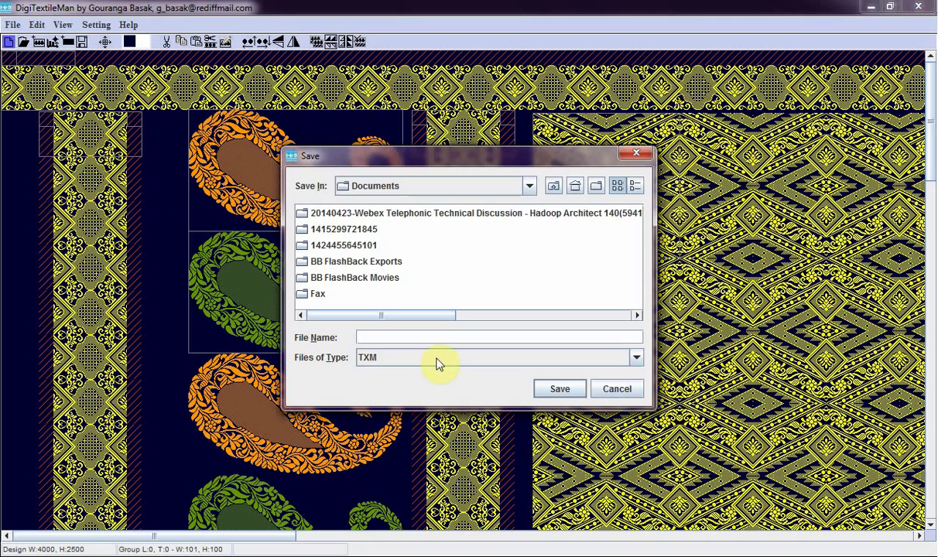
{"action": "left_click", "coordinate": [544, 388]}
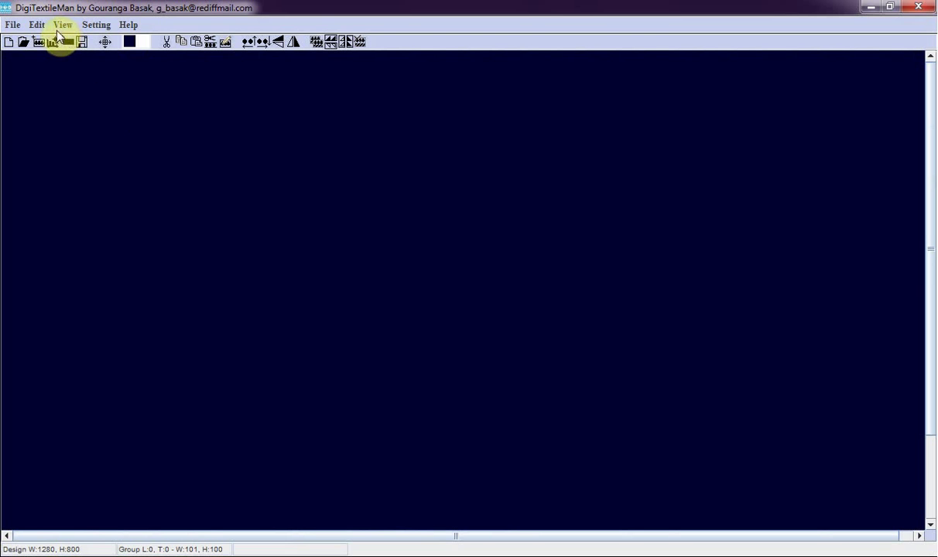
- Resize the blank design to 4000 wide by 2500 high and set its background to golden yellow
{"action": "left_click", "coordinate": [36, 25]}
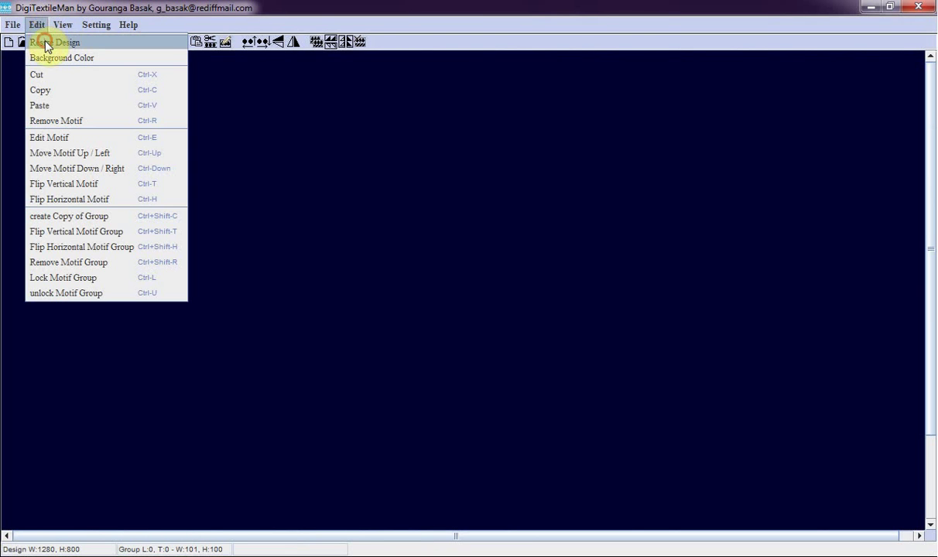
{"action": "left_click", "coordinate": [45, 43]}
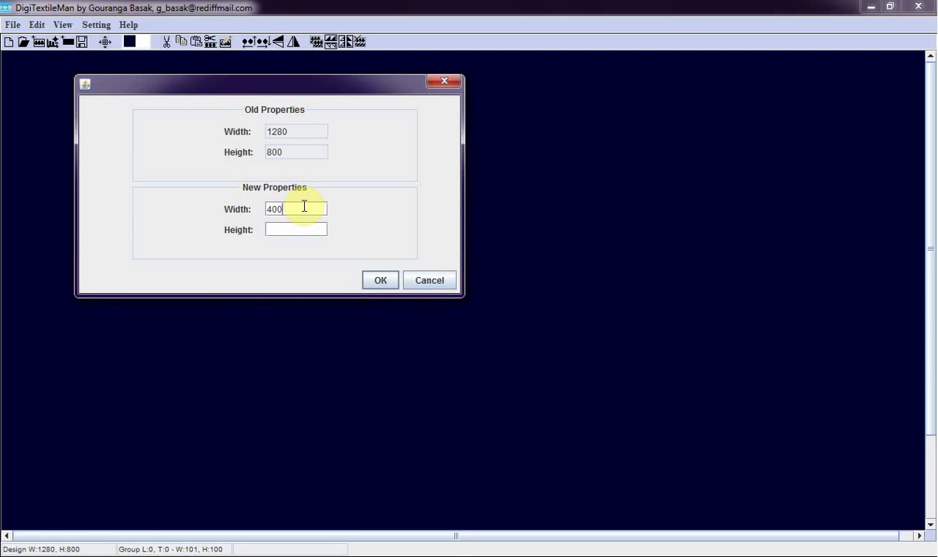
{"action": "key", "text": "Tab"}
{"action": "type", "text": "2500"}
{"action": "left_click", "coordinate": [380, 280]}
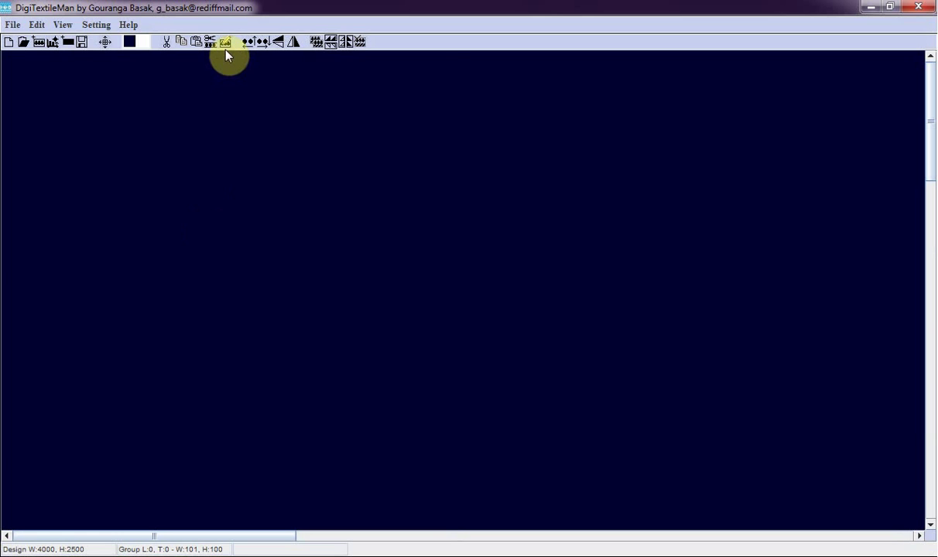
{"action": "left_click", "coordinate": [129, 43]}
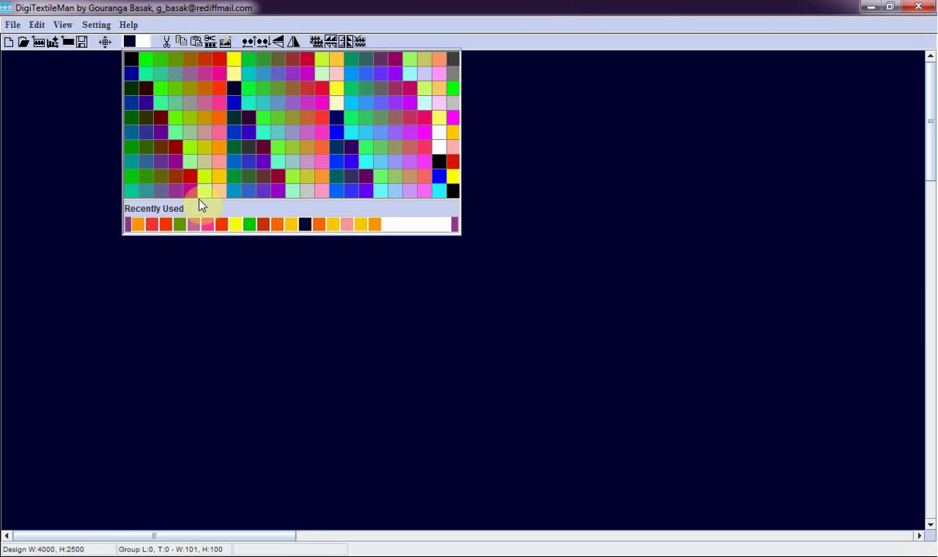
{"action": "left_click", "coordinate": [217, 185]}
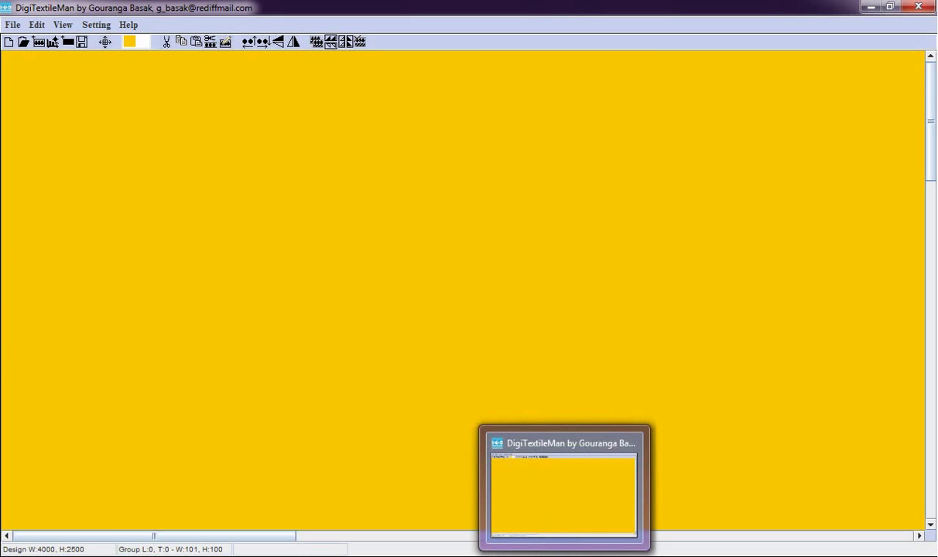
- Switch back to the 0-gng-001.bmp graph and select the diagonally striped square motif, 101 by 99 cells
{"action": "left_click", "coordinate": [447, 465]}
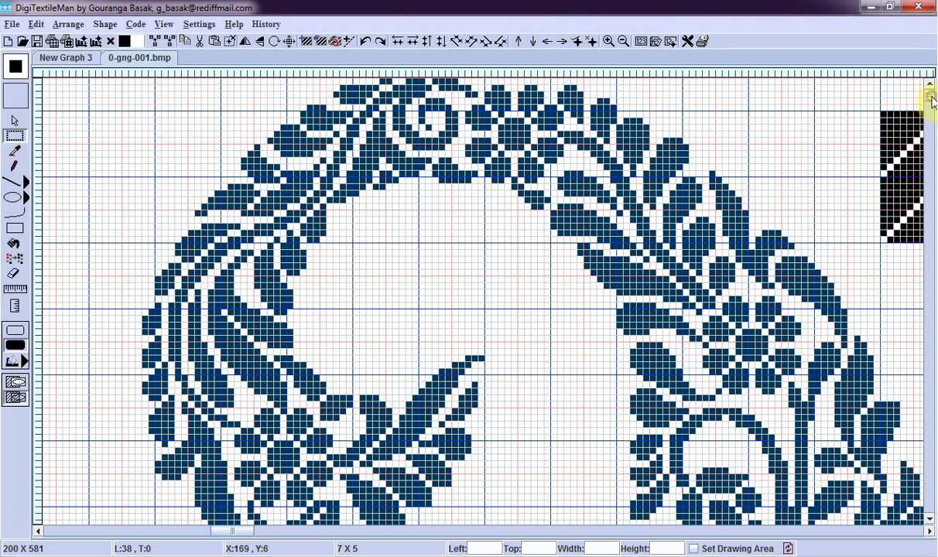
{"action": "left_click_drag", "start_coordinate": [931, 101], "coordinate": [929, 333]}
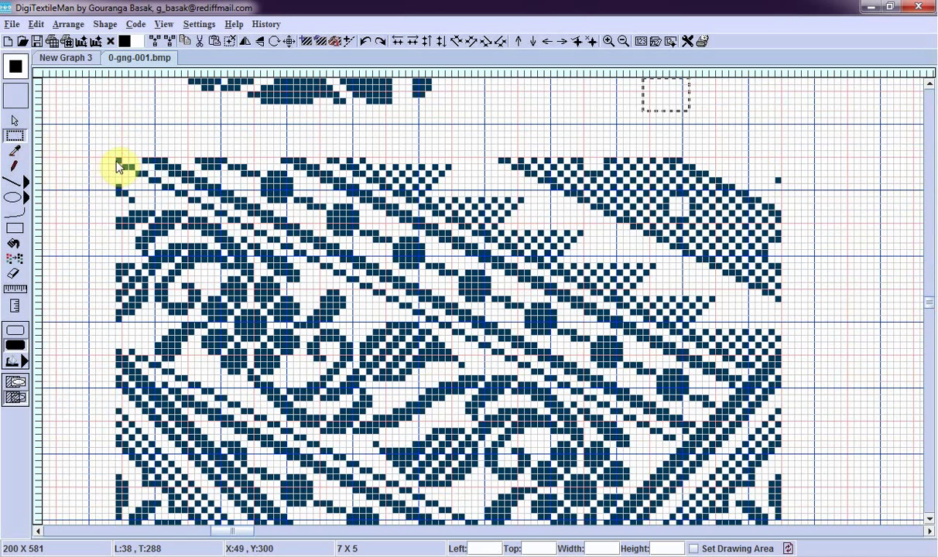
{"action": "left_click_drag", "start_coordinate": [119, 164], "coordinate": [780, 411]}
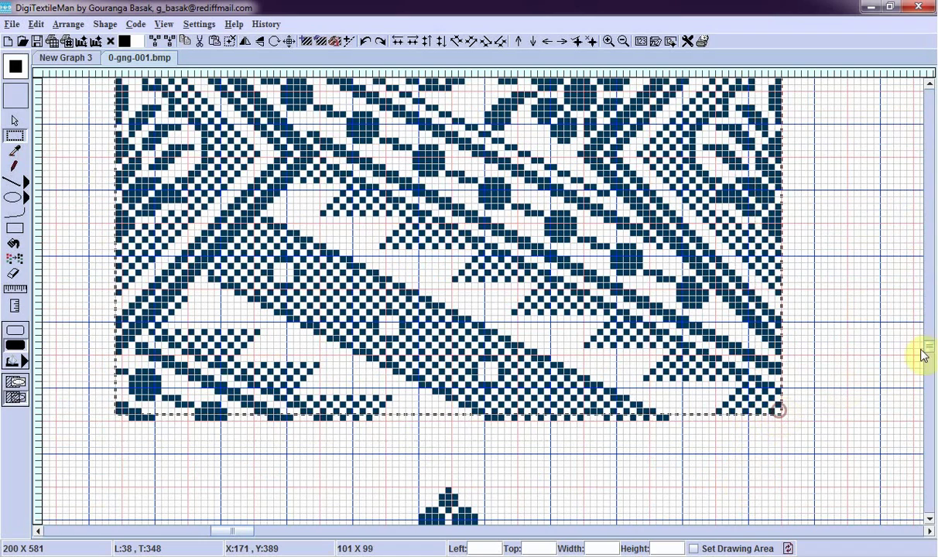
- Select the border's half repeat from diamond centre to medallion centre, add it to the yellow design and move it away from the corner
{"action": "left_click_drag", "start_coordinate": [927, 349], "coordinate": [930, 460]}
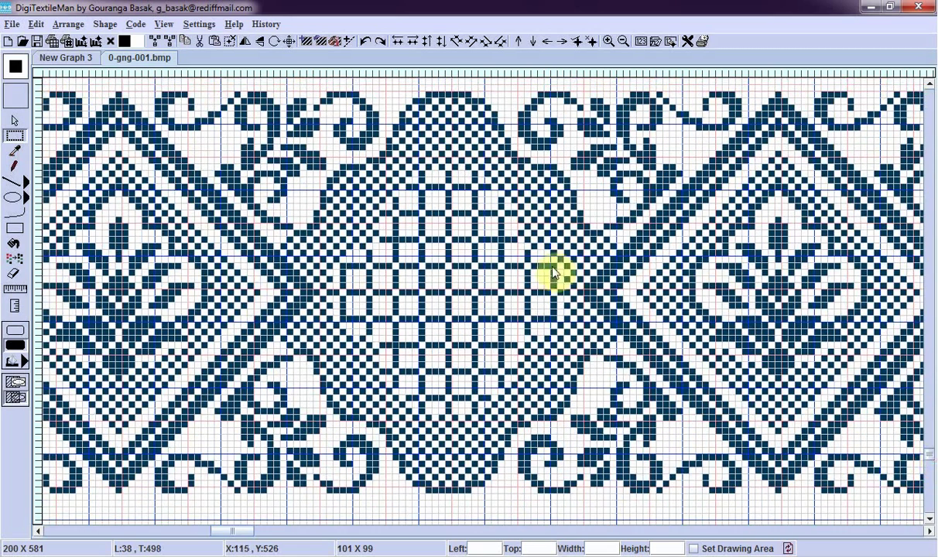
{"action": "left_click", "coordinate": [22, 139]}
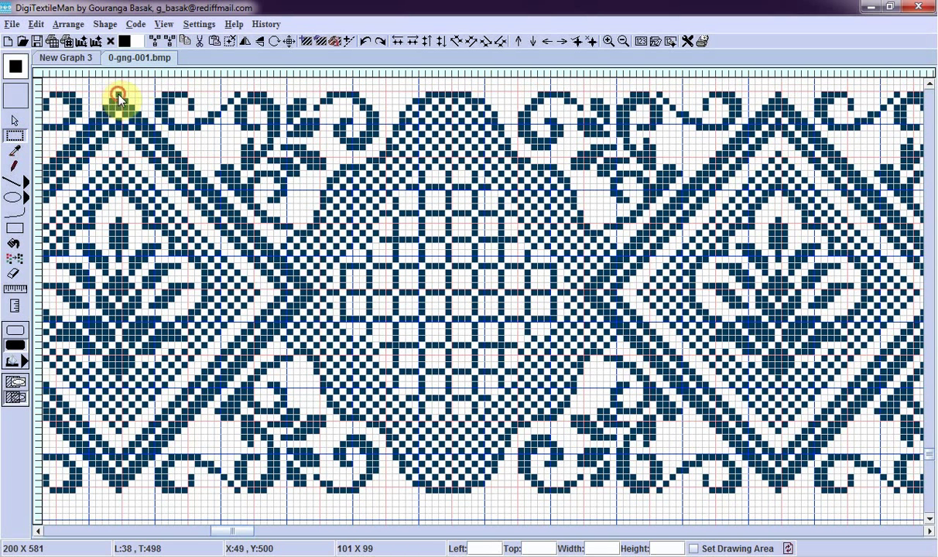
{"action": "left_click_drag", "start_coordinate": [117, 96], "coordinate": [446, 495]}
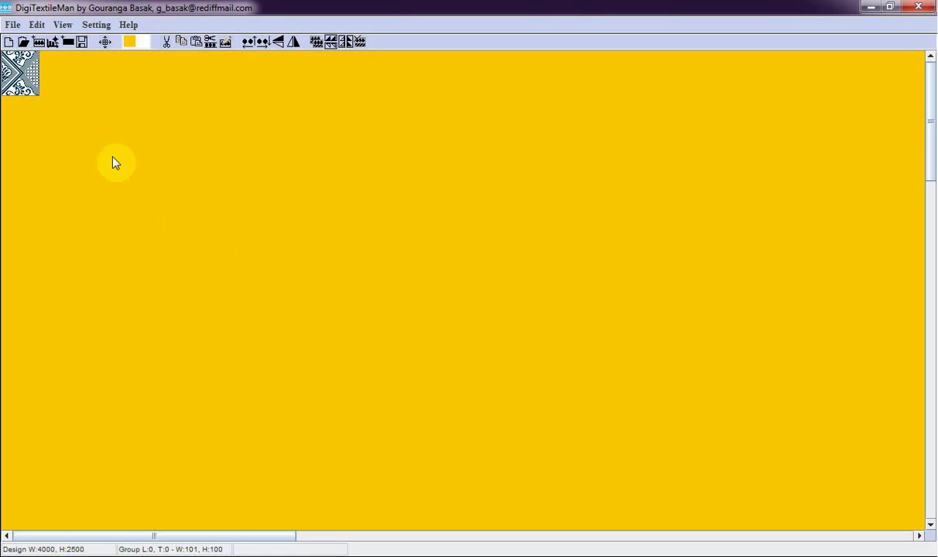
{"action": "left_click_drag", "start_coordinate": [27, 79], "coordinate": [76, 144]}
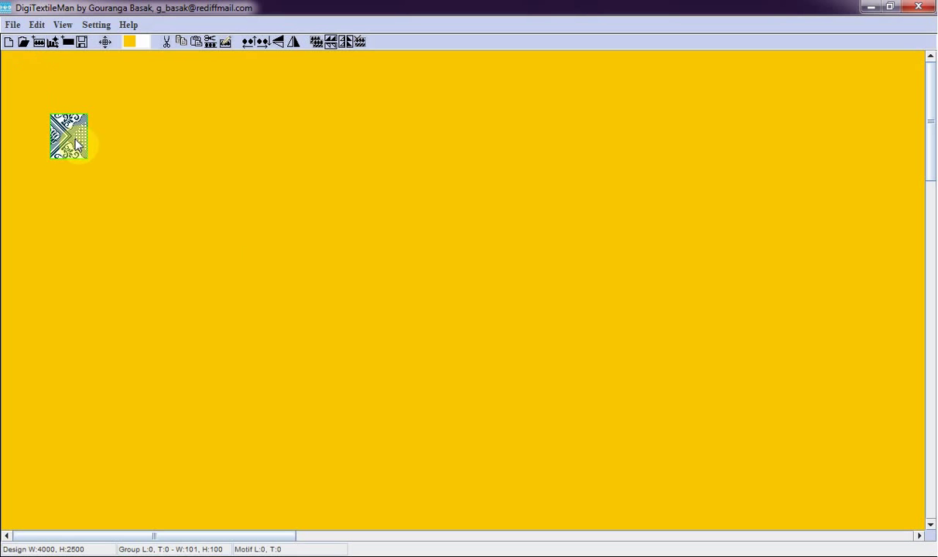
- Preview the yellow design with the placed border motif and close the preview
{"action": "left_click", "coordinate": [62, 24]}
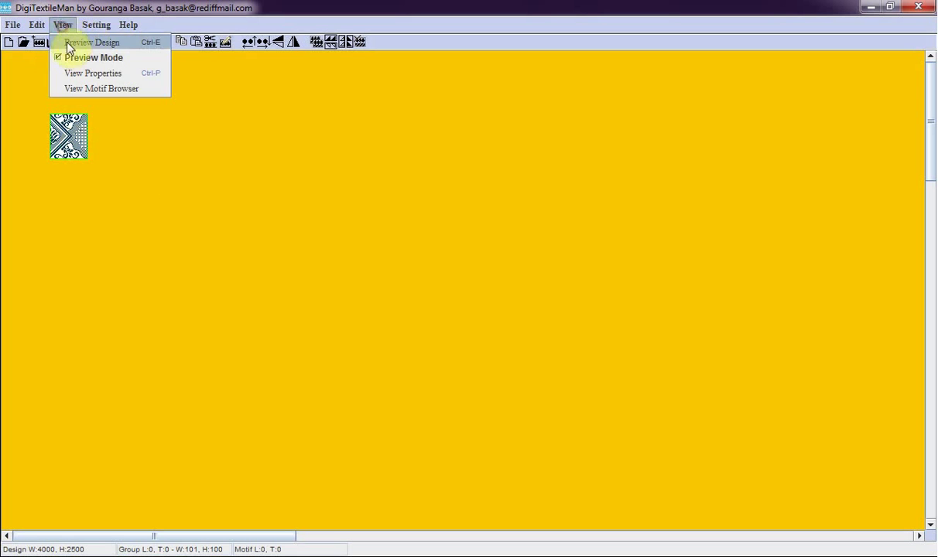
{"action": "left_click", "coordinate": [68, 43]}
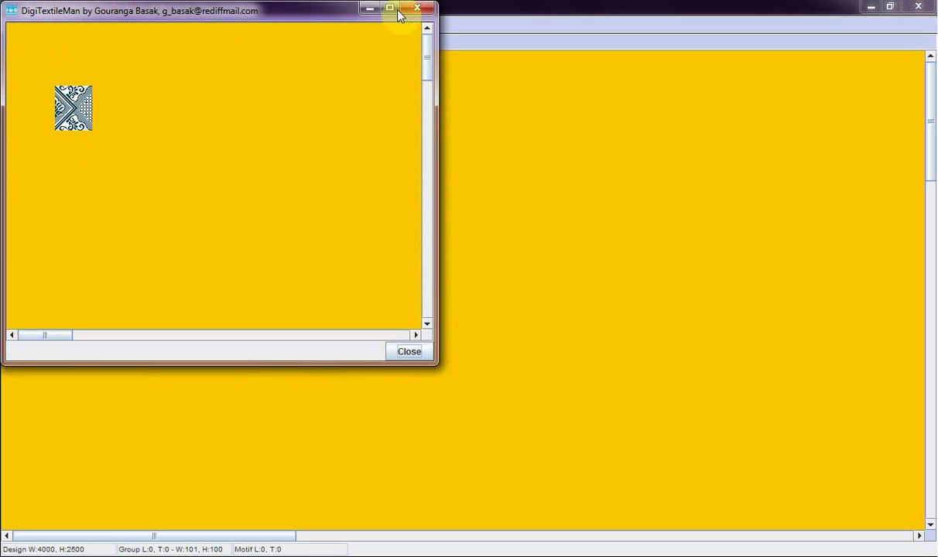
{"action": "left_click", "coordinate": [418, 8]}
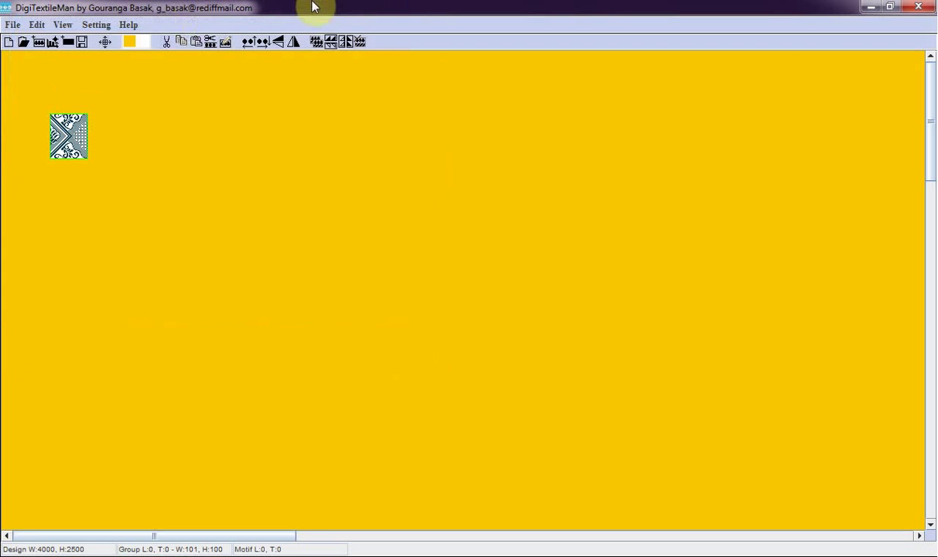
- Show the properties of the placed motif and move the properties window down, clear of the design window's title bar
{"action": "left_click", "coordinate": [62, 24]}
{"action": "left_click", "coordinate": [70, 70]}
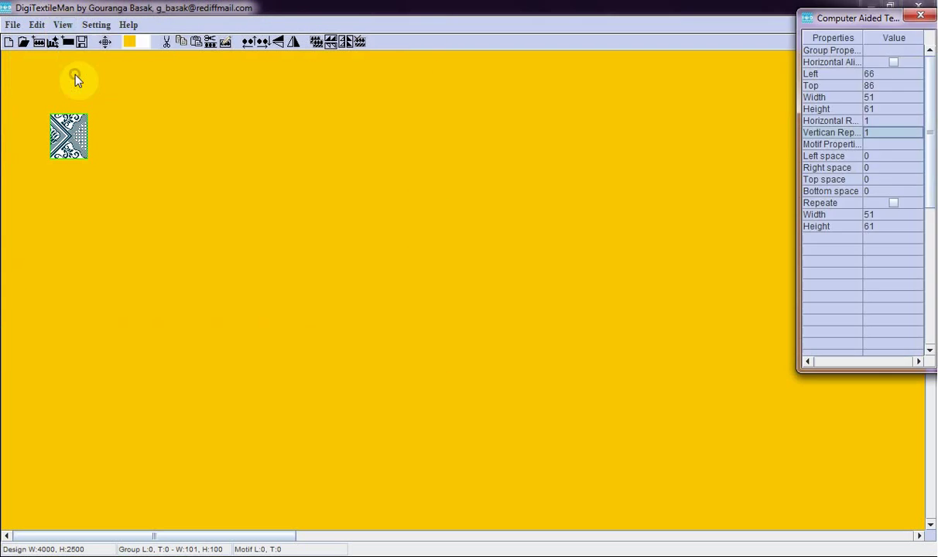
{"action": "left_click_drag", "start_coordinate": [823, 20], "coordinate": [809, 148]}
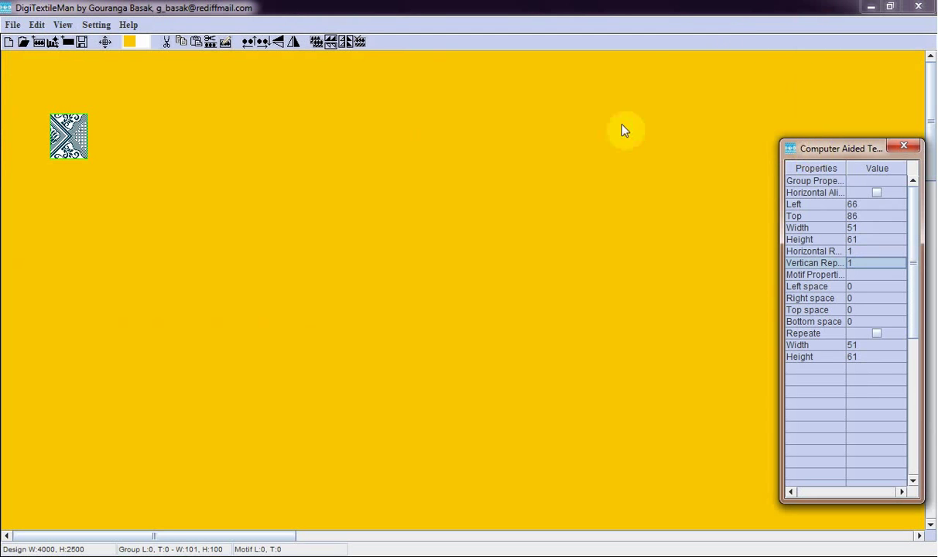
- Open the border motif for editing and replace its white background colour with olive green
{"action": "left_click", "coordinate": [225, 43]}
{"action": "left_click_drag", "start_coordinate": [133, 89], "coordinate": [249, 134]}
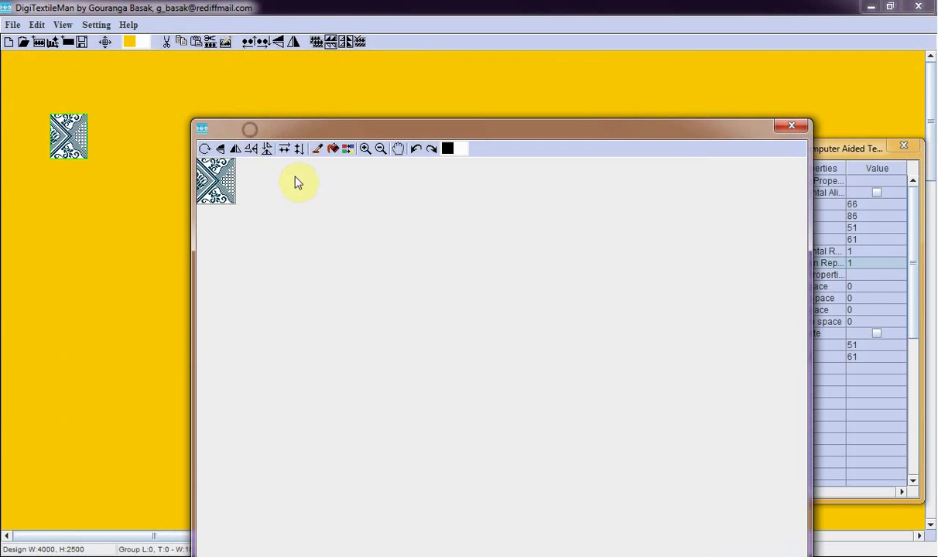
{"action": "left_click", "coordinate": [365, 149]}
{"action": "left_click", "coordinate": [365, 150]}
{"action": "left_click", "coordinate": [365, 149]}
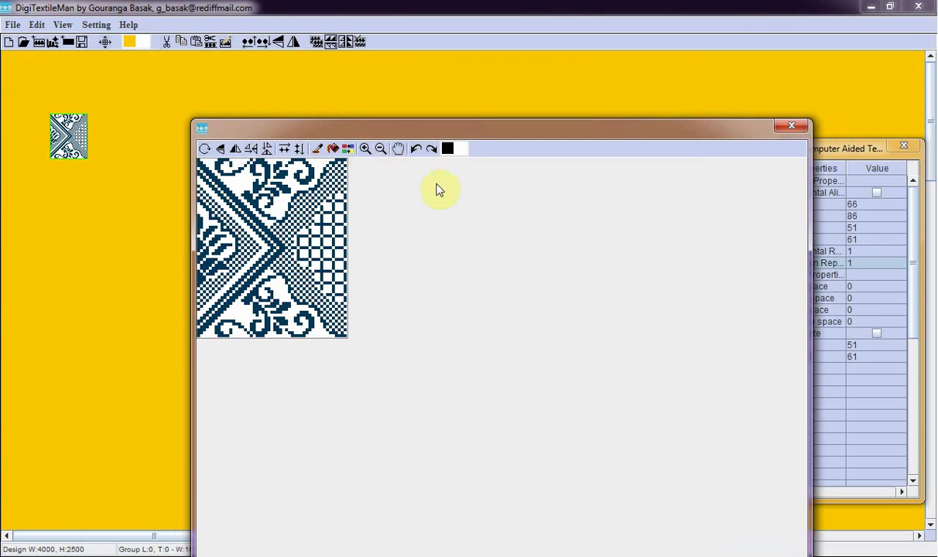
{"action": "left_click", "coordinate": [447, 150]}
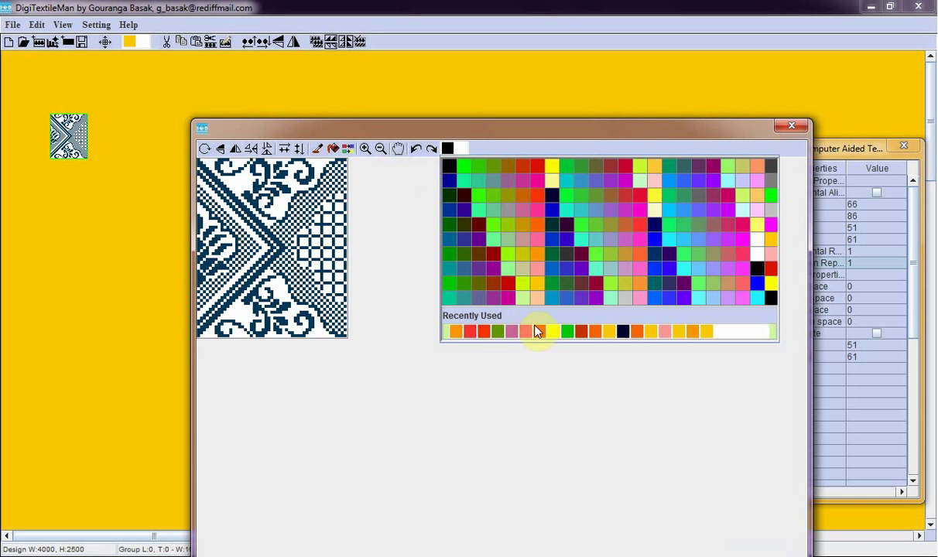
{"action": "left_click", "coordinate": [498, 332]}
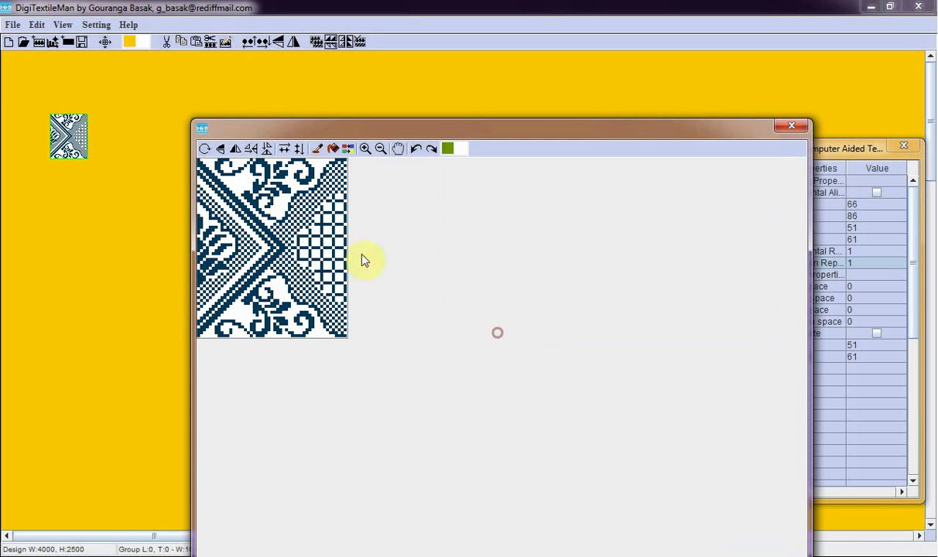
{"action": "left_click", "coordinate": [347, 149]}
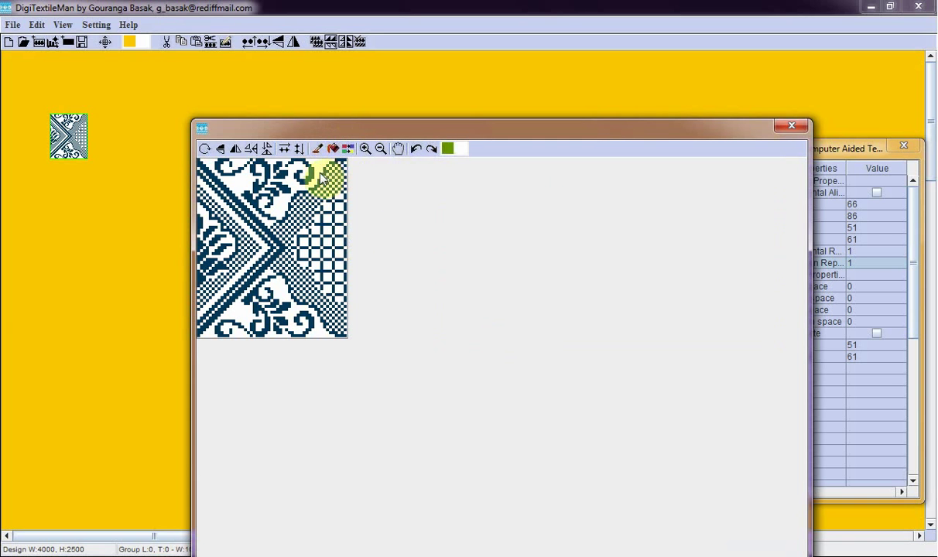
{"action": "left_click", "coordinate": [310, 168]}
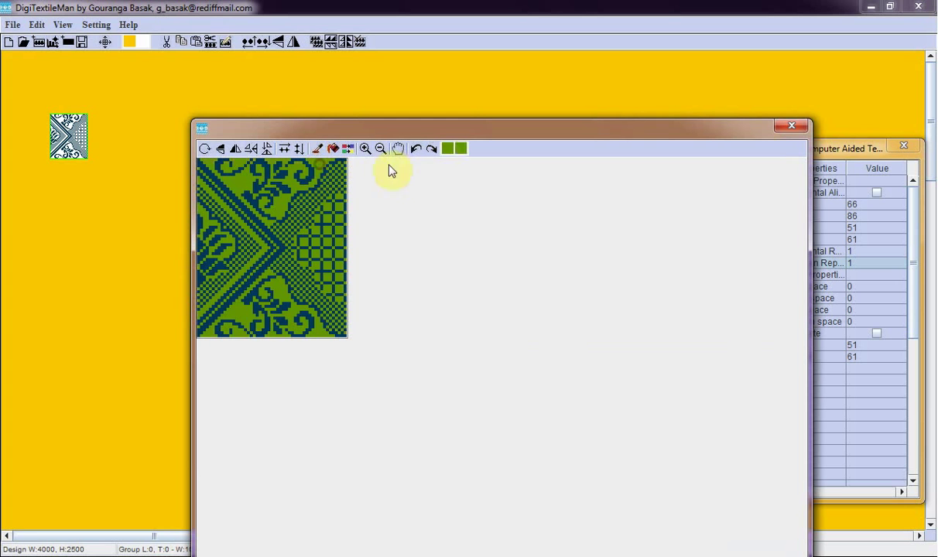
- Replace the motif's dark blue pattern colour with light peach
{"action": "left_click", "coordinate": [448, 151]}
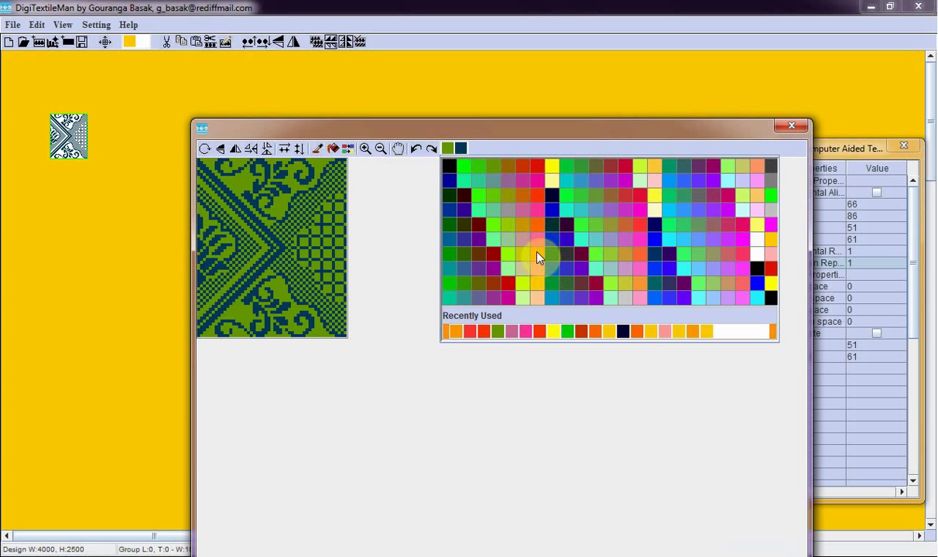
{"action": "left_click", "coordinate": [537, 295]}
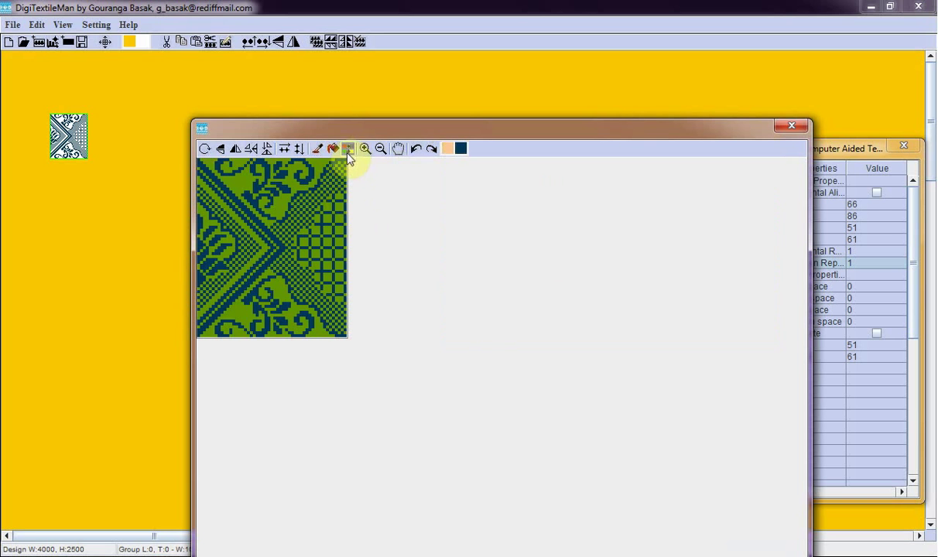
{"action": "left_click", "coordinate": [314, 177]}
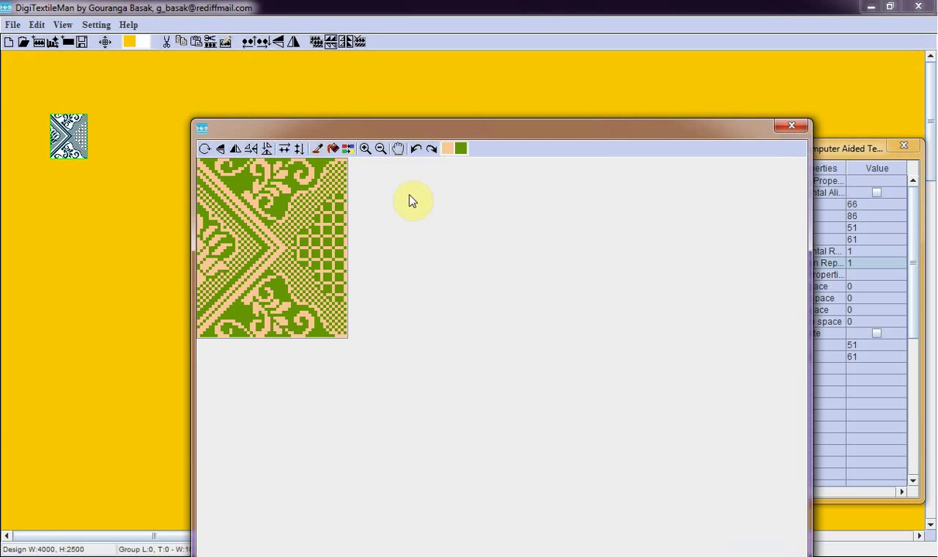
{"action": "left_click", "coordinate": [320, 192]}
- Extend the motif with a horizontal mirror copy, skipping 1 from left and 1 from right, and apply the motif edits to the design
{"action": "left_click", "coordinate": [267, 149]}
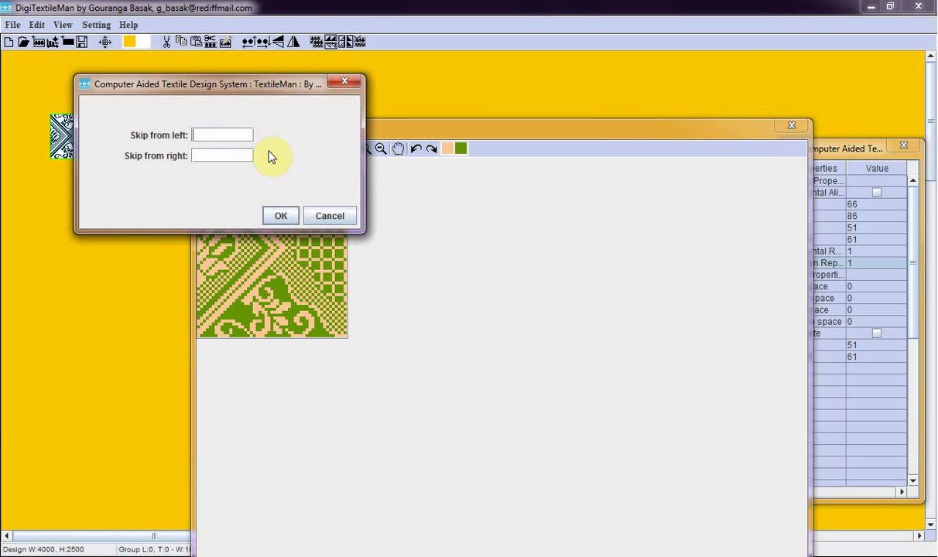
{"action": "type", "text": "1"}
{"action": "key", "text": "Tab"}
{"action": "type", "text": "1"}
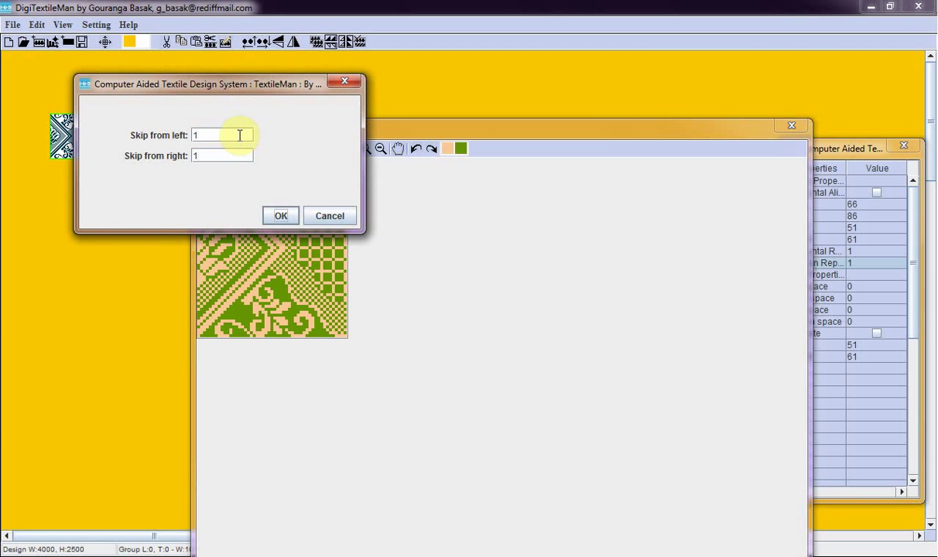
{"action": "left_click", "coordinate": [280, 216]}
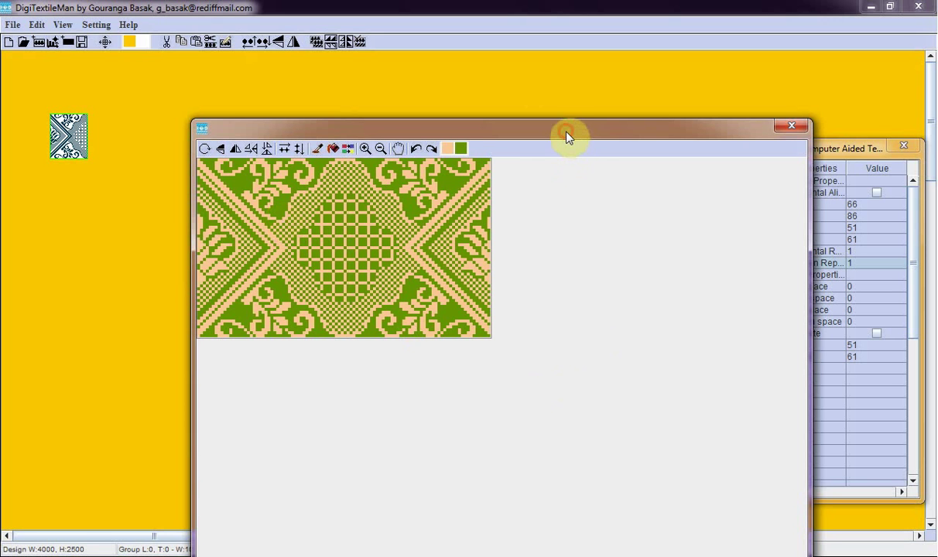
{"action": "left_click_drag", "start_coordinate": [565, 136], "coordinate": [505, 43]}
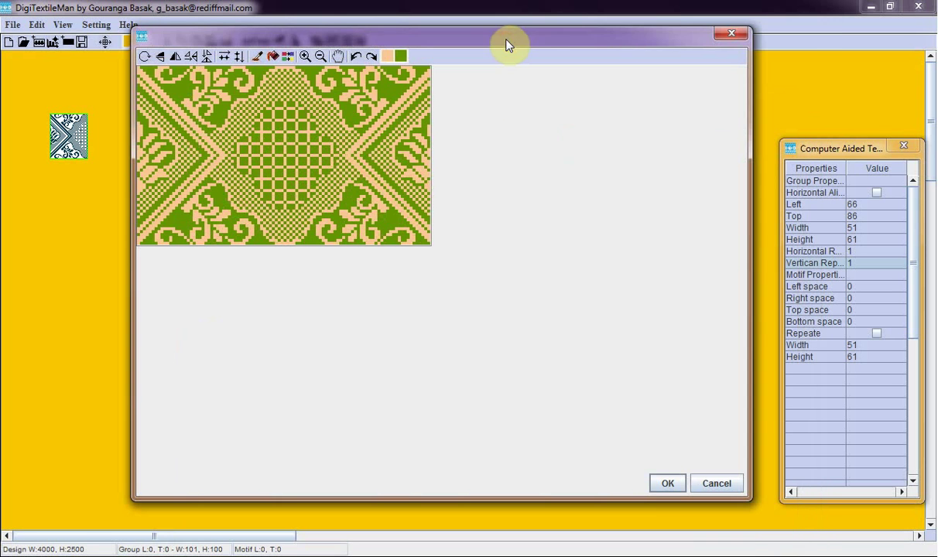
{"action": "left_click", "coordinate": [666, 484]}
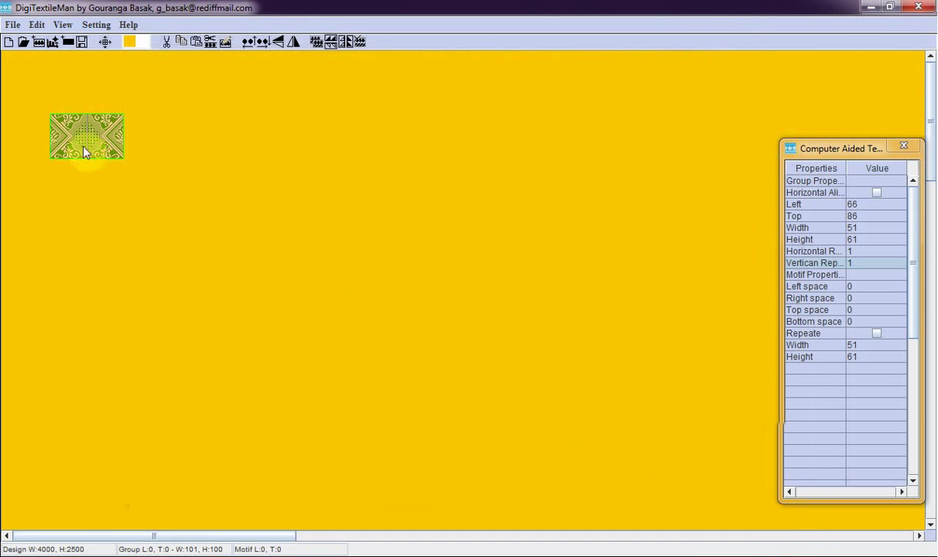
- Set the border group's horizontal repeat to 0 to fill the width, and place it near the design's upper-left corner at left 5, top 25
{"action": "left_click_drag", "start_coordinate": [84, 151], "coordinate": [46, 84]}
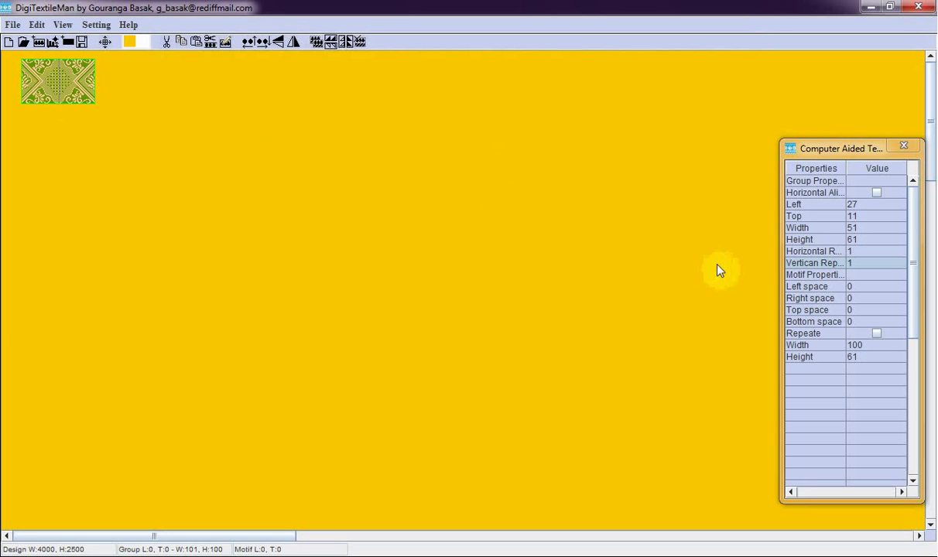
{"action": "left_click", "coordinate": [870, 251]}
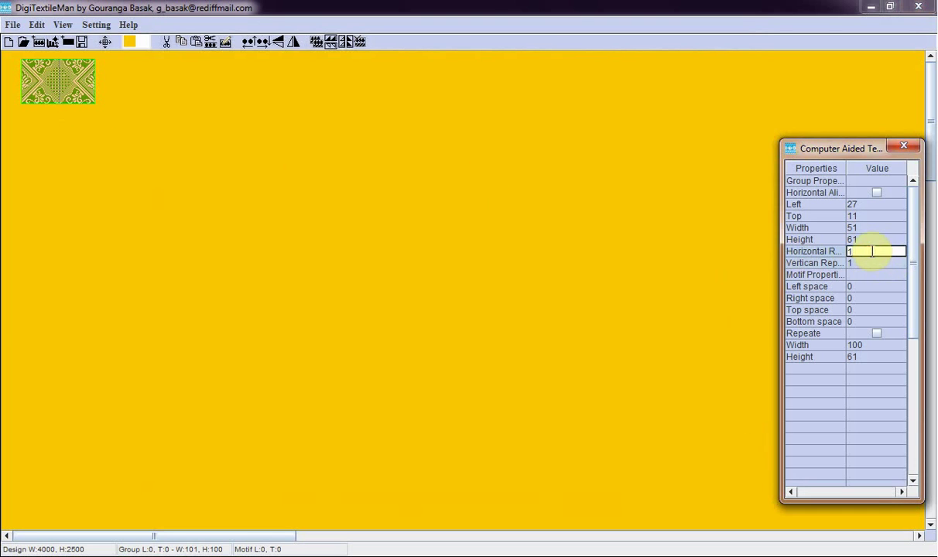
{"action": "type", "text": "0"}
{"action": "key", "text": "Return"}
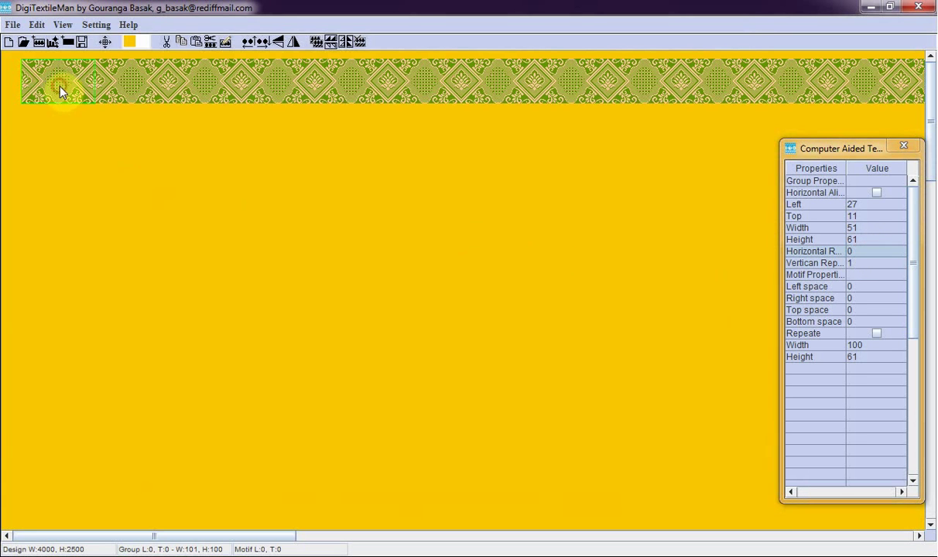
{"action": "mouse_move", "coordinate": [59, 89]}
{"action": "left_mouse_down"}
{"action": "mouse_move", "coordinate": [51, 110]}
{"action": "mouse_move", "coordinate": [43, 97]}
{"action": "left_mouse_up"}
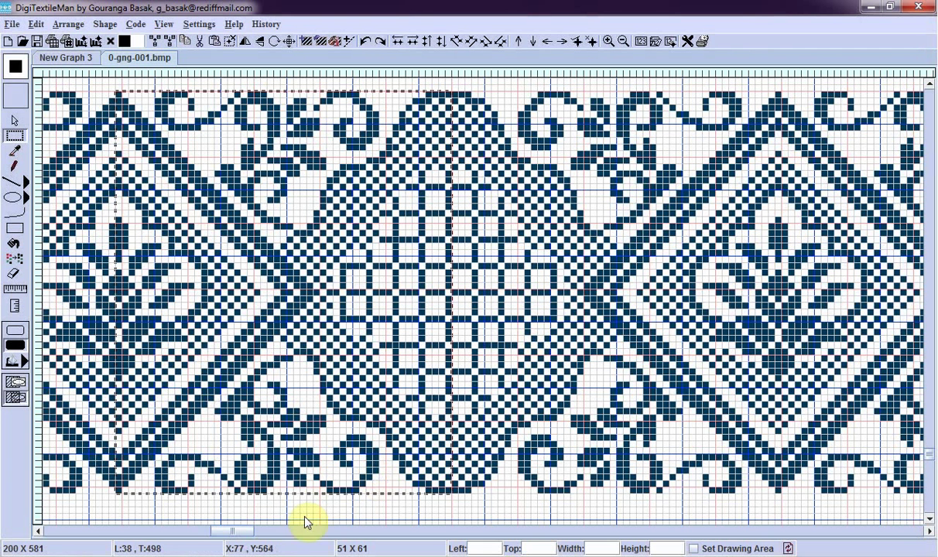
- Switch to the 0-gng-001.bmp graph and copy the black diagonally striped square beside the floral motif, 20 by 20 cells
{"action": "left_click_drag", "start_coordinate": [247, 530], "coordinate": [398, 524]}
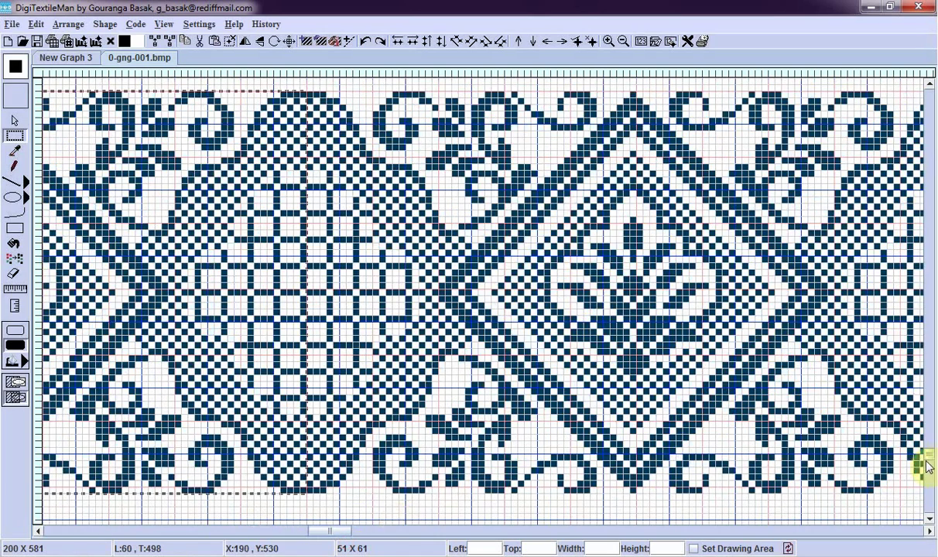
{"action": "left_click_drag", "start_coordinate": [927, 466], "coordinate": [928, 93]}
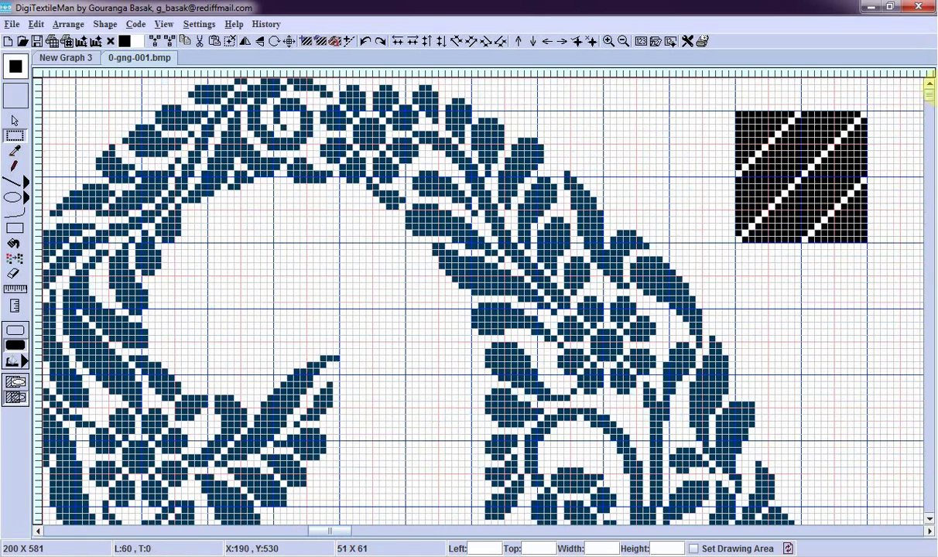
{"action": "left_click", "coordinate": [15, 135]}
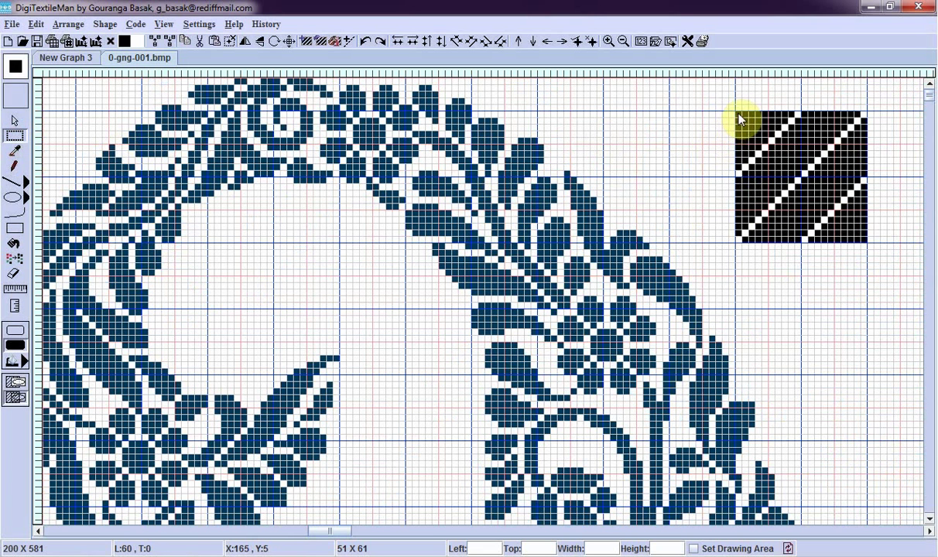
{"action": "left_click_drag", "start_coordinate": [739, 118], "coordinate": [865, 246]}
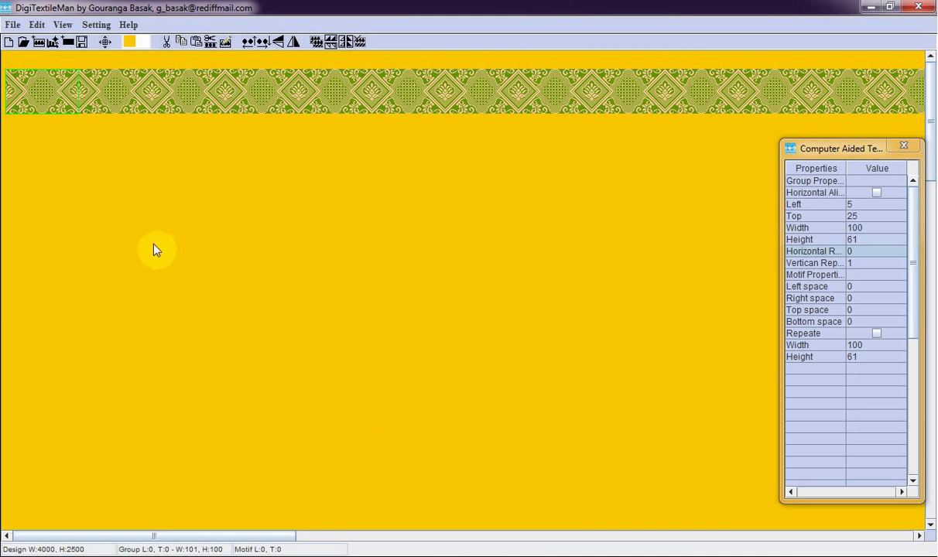
- Paste the striped square into the border group in the design and turn on its motif repeat to form a continuous stripe
{"action": "right_click", "coordinate": [38, 89]}
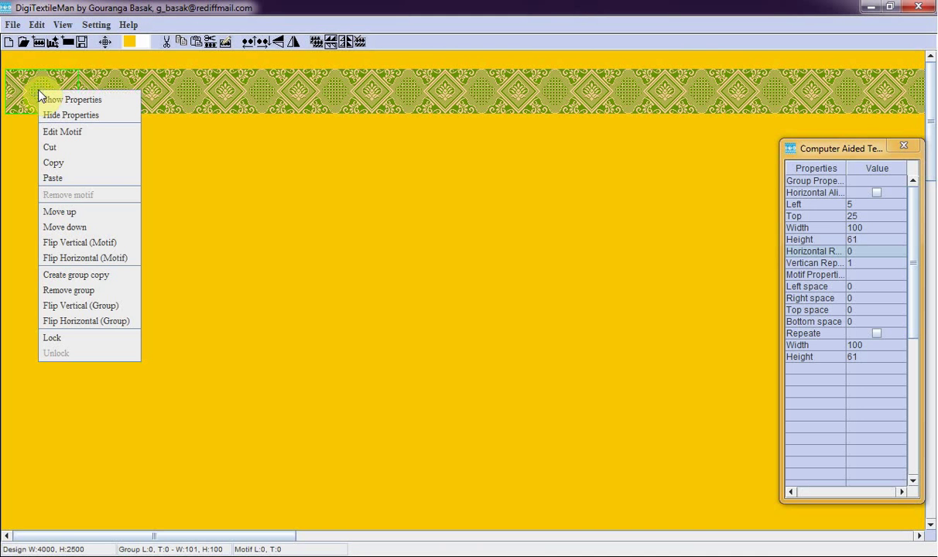
{"action": "left_click", "coordinate": [53, 178]}
{"action": "left_click", "coordinate": [15, 122]}
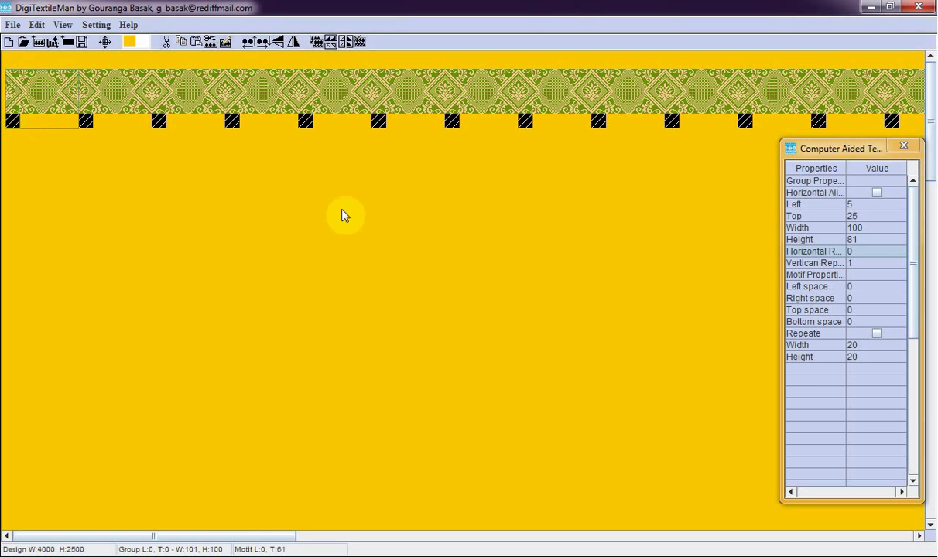
{"action": "left_click", "coordinate": [876, 334]}
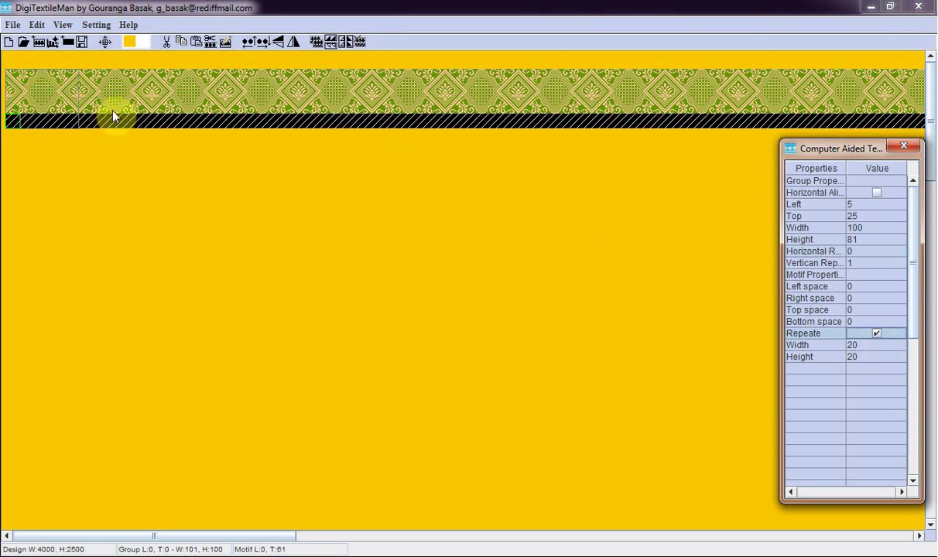
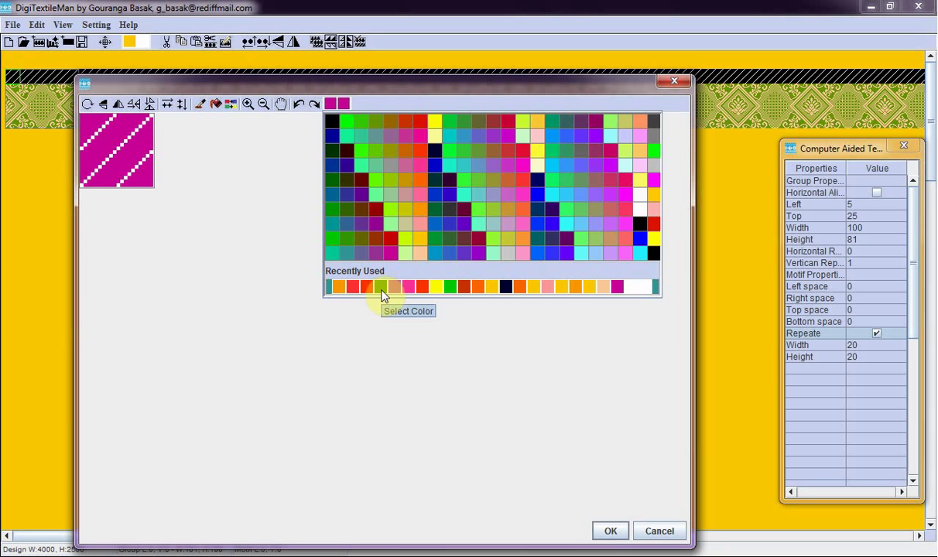
- Replace the white diagonal lines of the magenta stripe motif with golden yellow and apply the edit to the design
{"action": "left_click", "coordinate": [589, 290]}
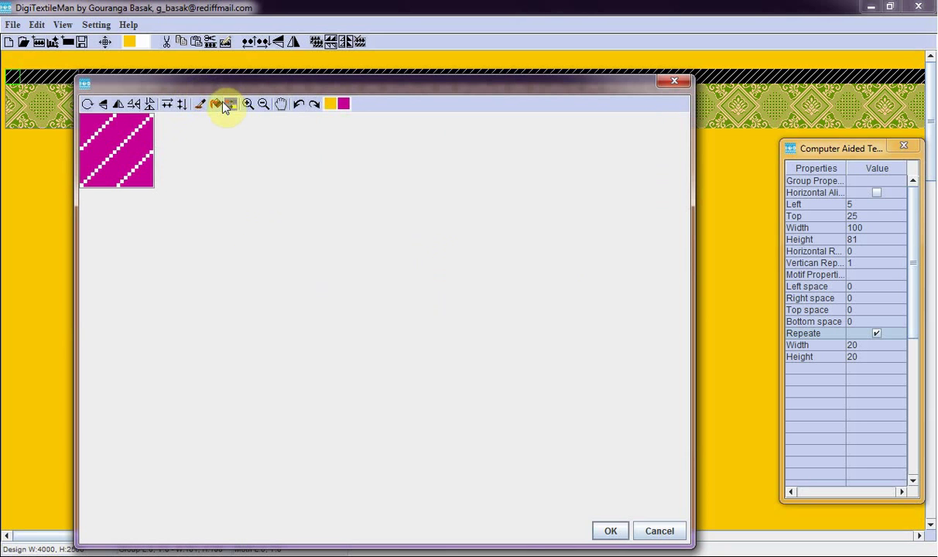
{"action": "left_click", "coordinate": [153, 122]}
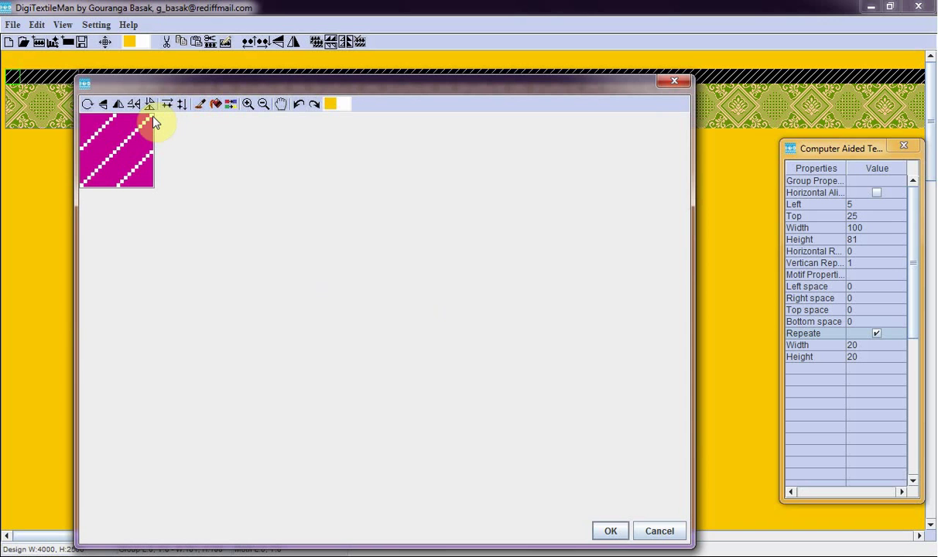
{"action": "left_click", "coordinate": [153, 120]}
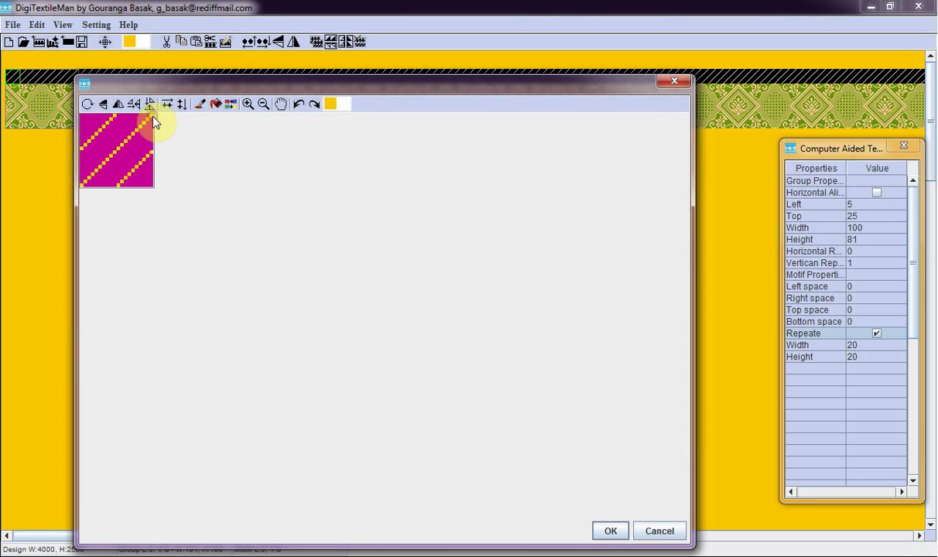
{"action": "left_click", "coordinate": [609, 532]}
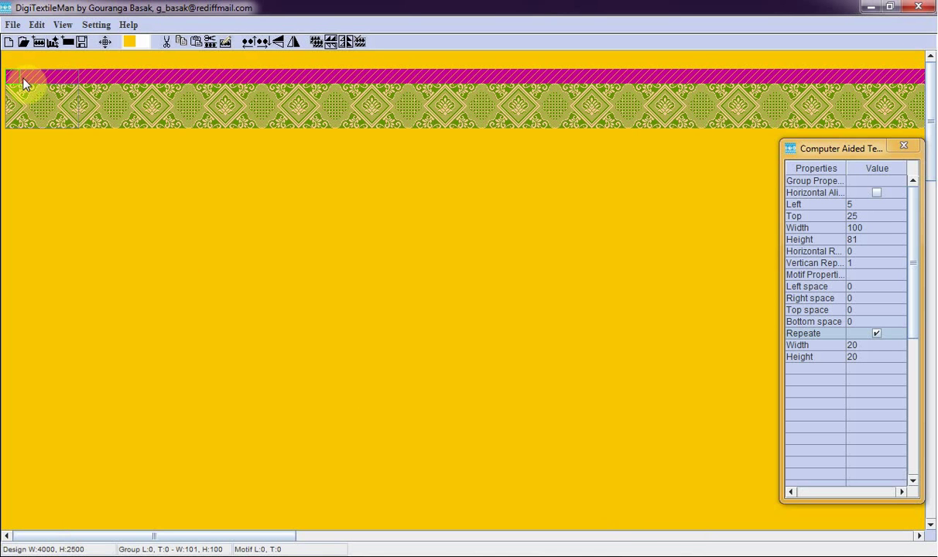
- Move the border group flush with the design's upper-left corner by setting its left and top to 0
{"action": "left_click_drag", "start_coordinate": [17, 80], "coordinate": [17, 73]}
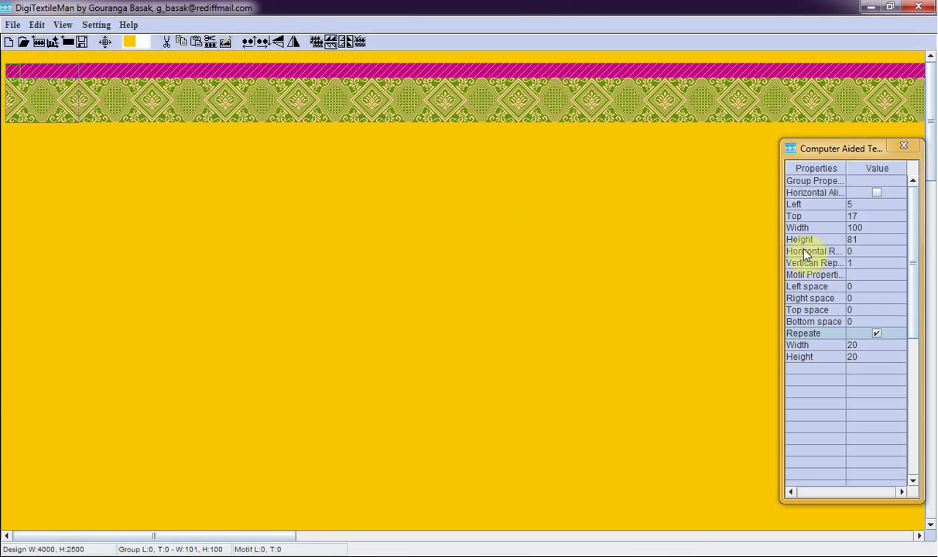
{"action": "double_click", "coordinate": [877, 205]}
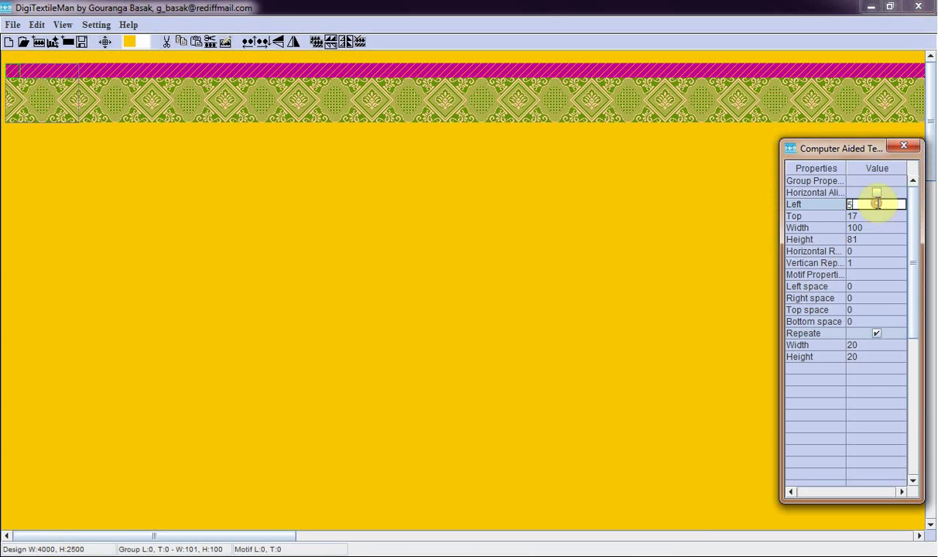
{"action": "type", "text": "0"}
{"action": "key", "text": "Return"}
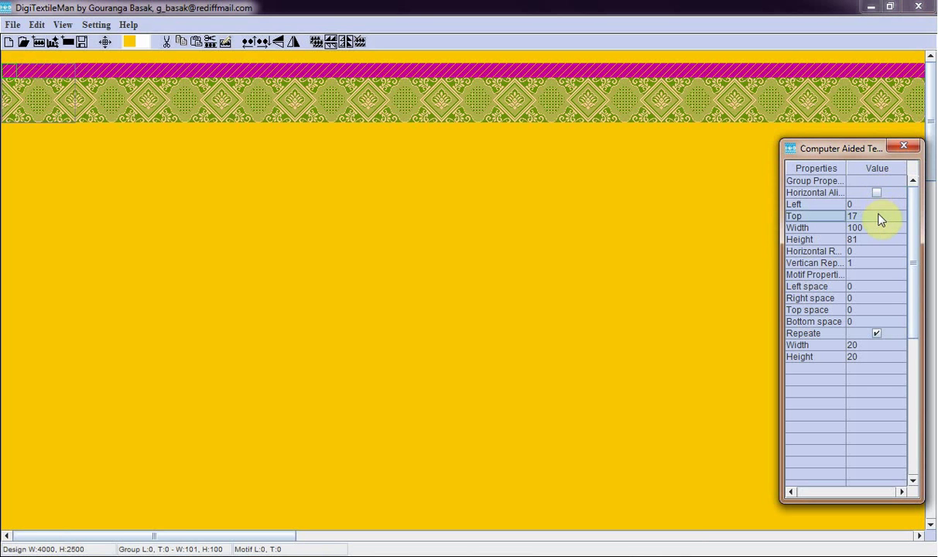
{"action": "double_click", "coordinate": [879, 215]}
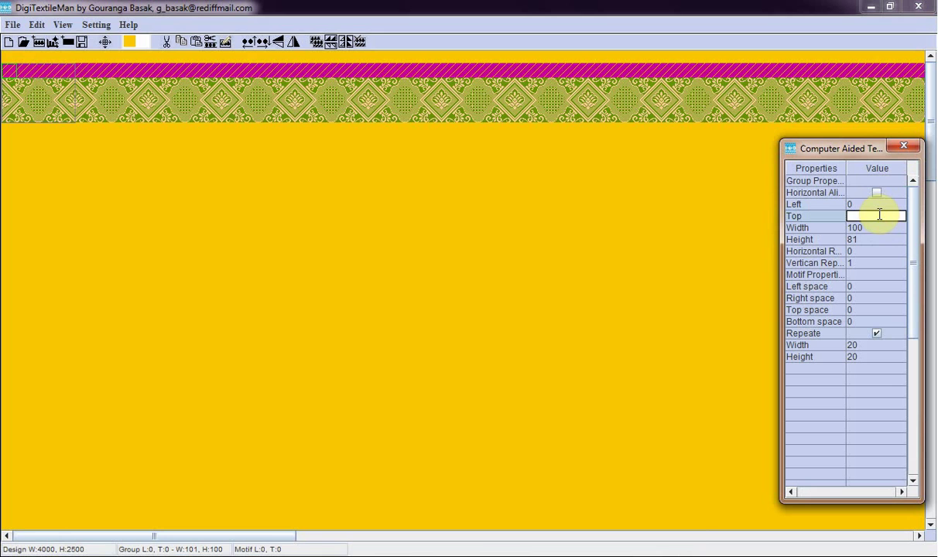
{"action": "key", "text": "Return"}
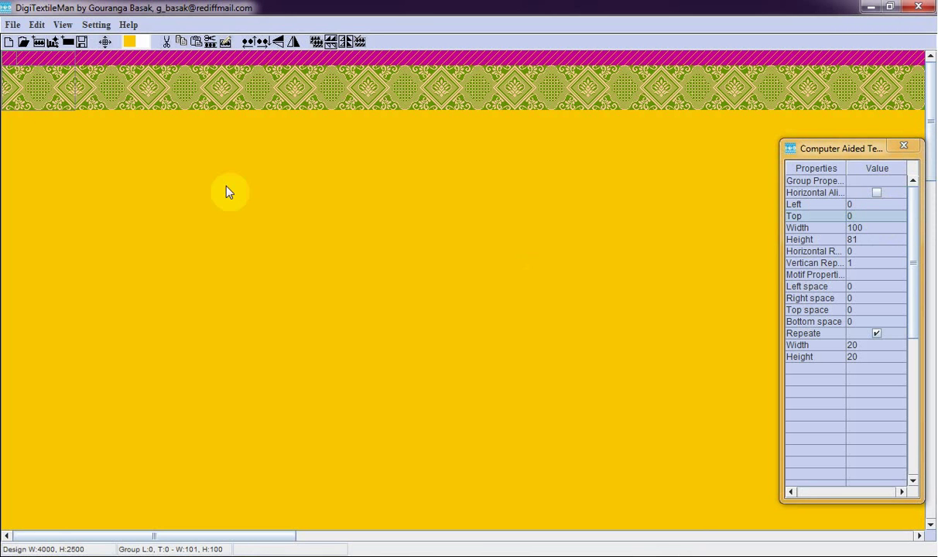
{"action": "left_click", "coordinate": [53, 41]}
{"action": "left_click", "coordinate": [124, 116]}
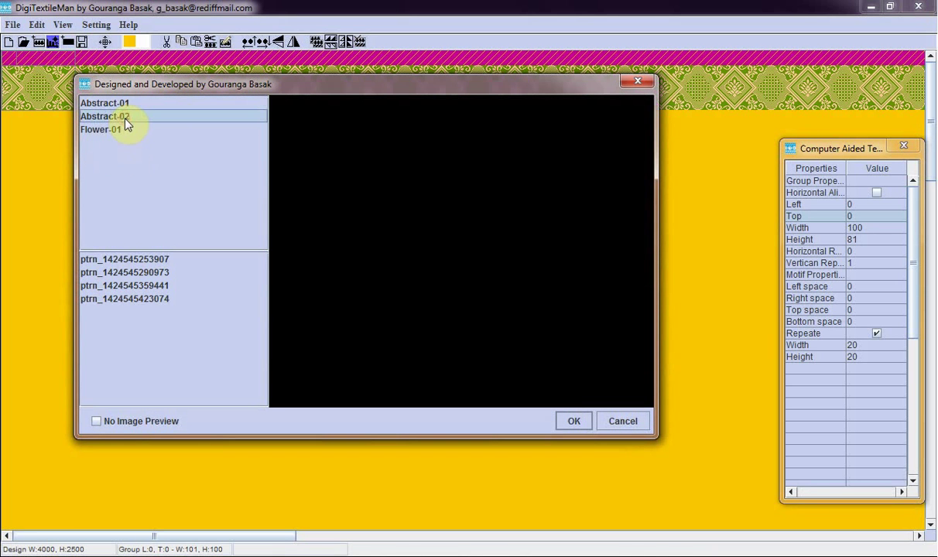
{"action": "left_click", "coordinate": [124, 258]}
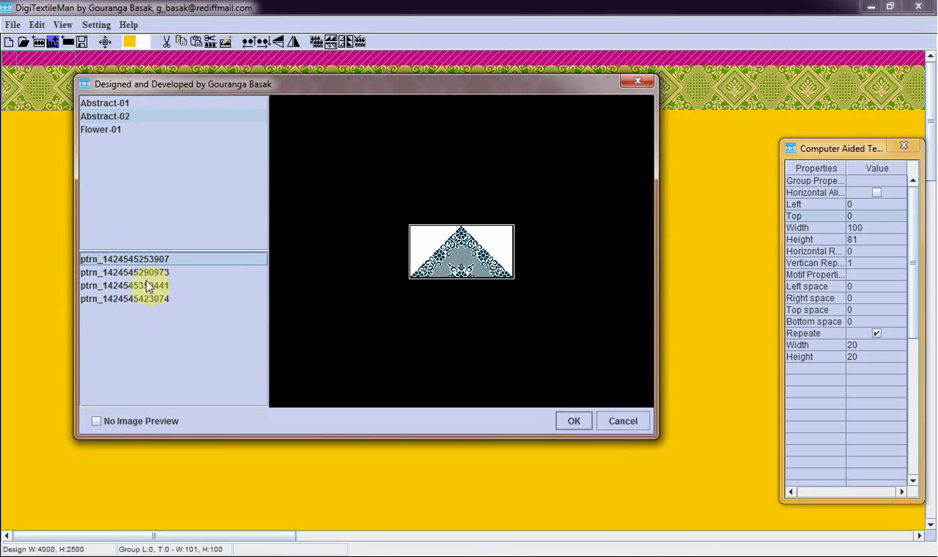
{"action": "left_click", "coordinate": [146, 272]}
{"action": "left_click", "coordinate": [144, 286]}
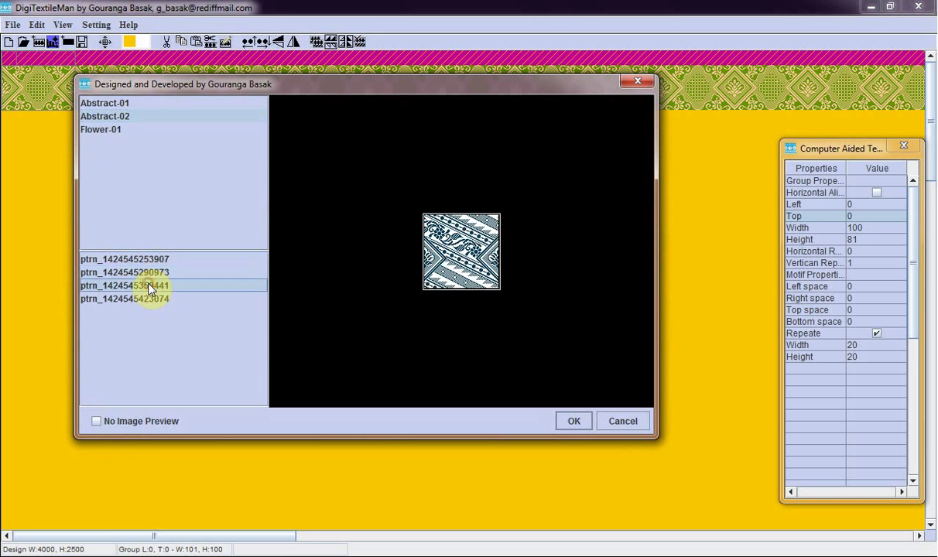
{"action": "left_click", "coordinate": [166, 300]}
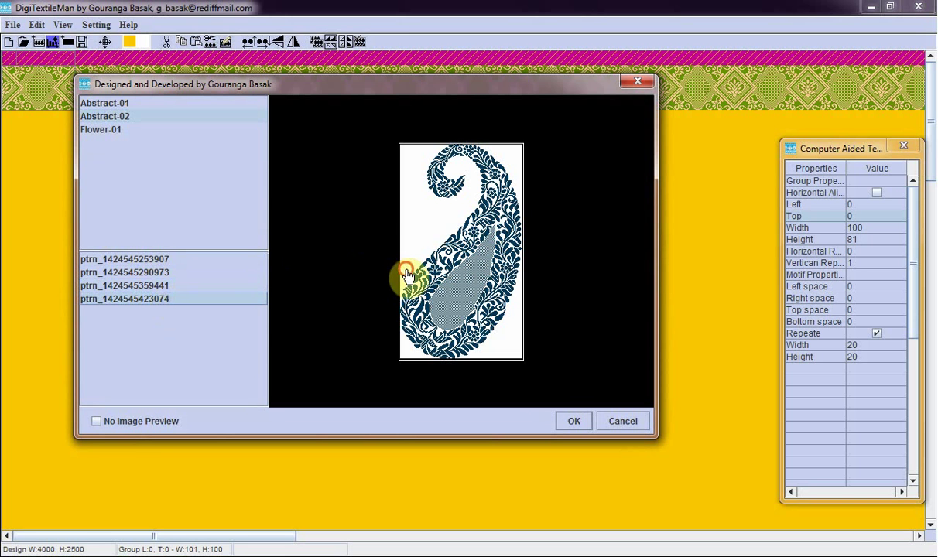
{"action": "left_click", "coordinate": [571, 420]}
{"action": "left_click_drag", "start_coordinate": [63, 130], "coordinate": [245, 231]}
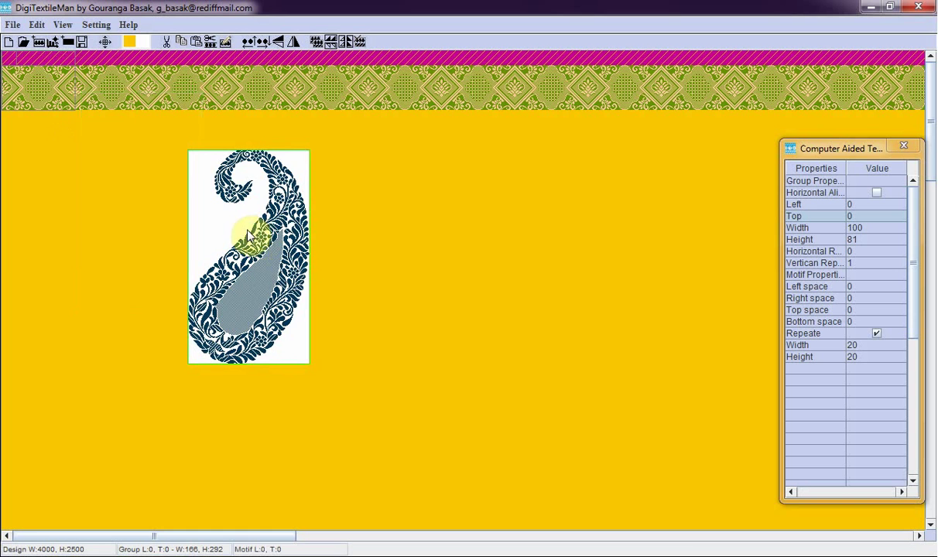
- Rotate the paisley motif to lie horizontally, replace its white background with golden yellow, and apply the edit to the design
{"action": "left_click", "coordinate": [227, 42]}
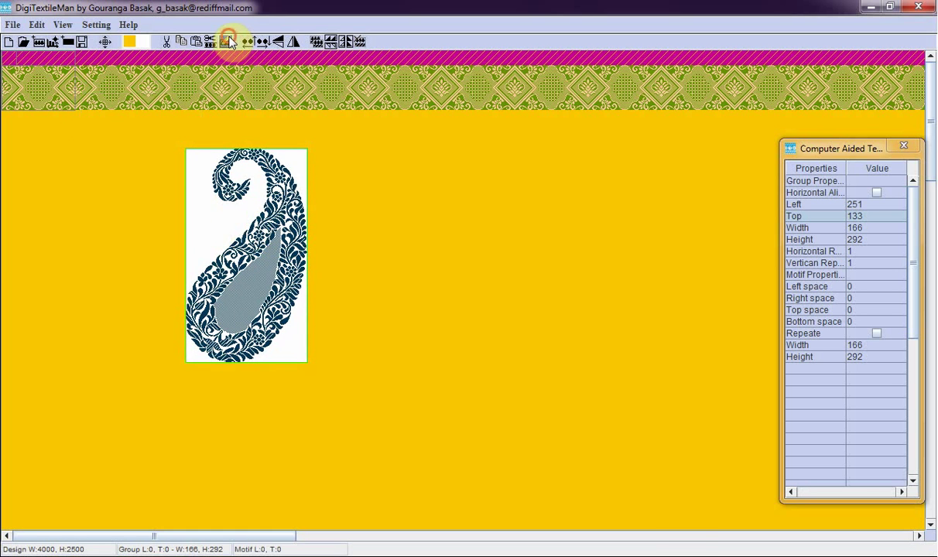
{"action": "left_click", "coordinate": [88, 107]}
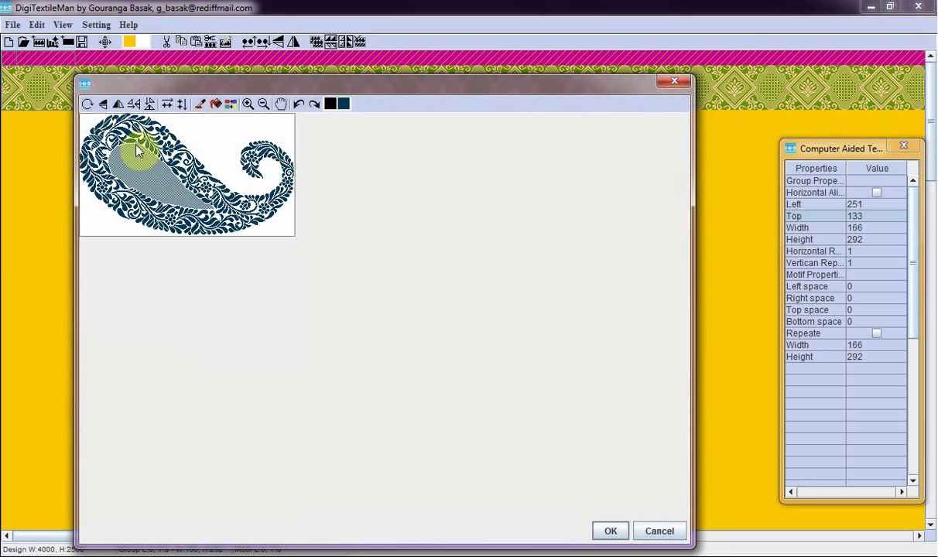
{"action": "left_click", "coordinate": [251, 106]}
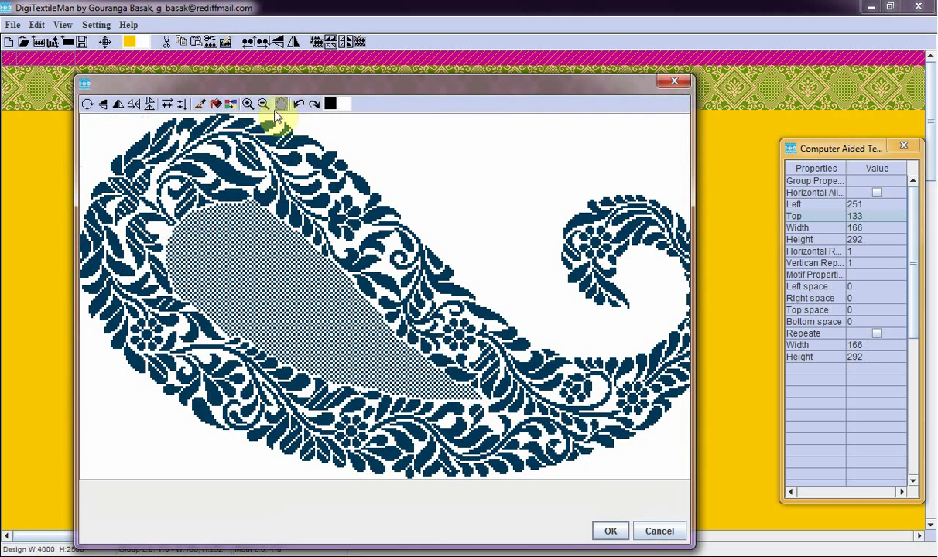
{"action": "left_click", "coordinate": [331, 103]}
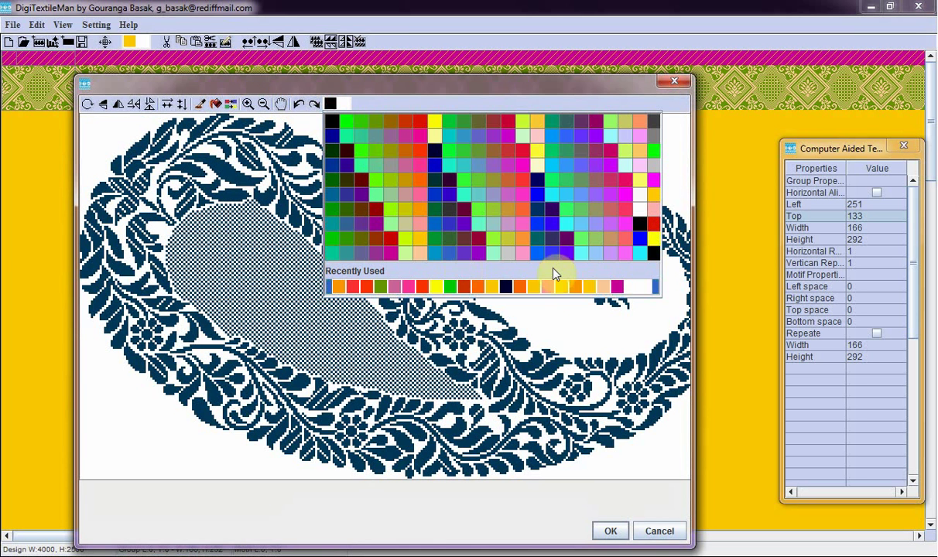
{"action": "left_click", "coordinate": [586, 288]}
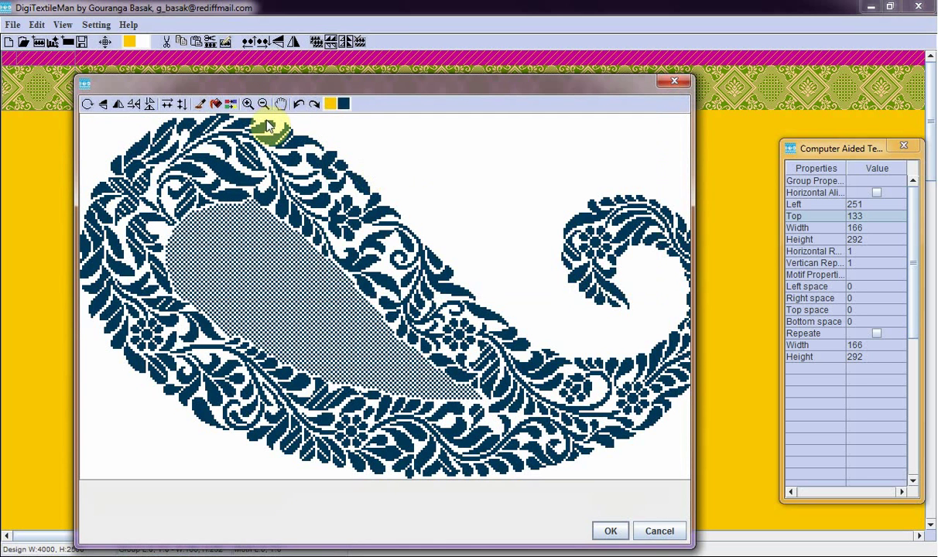
{"action": "left_click", "coordinate": [231, 105]}
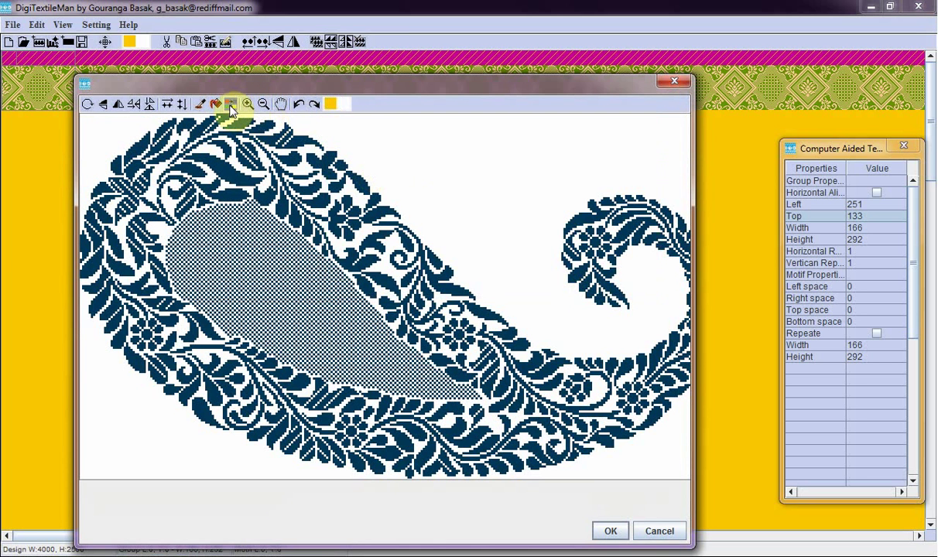
{"action": "left_click", "coordinate": [405, 175]}
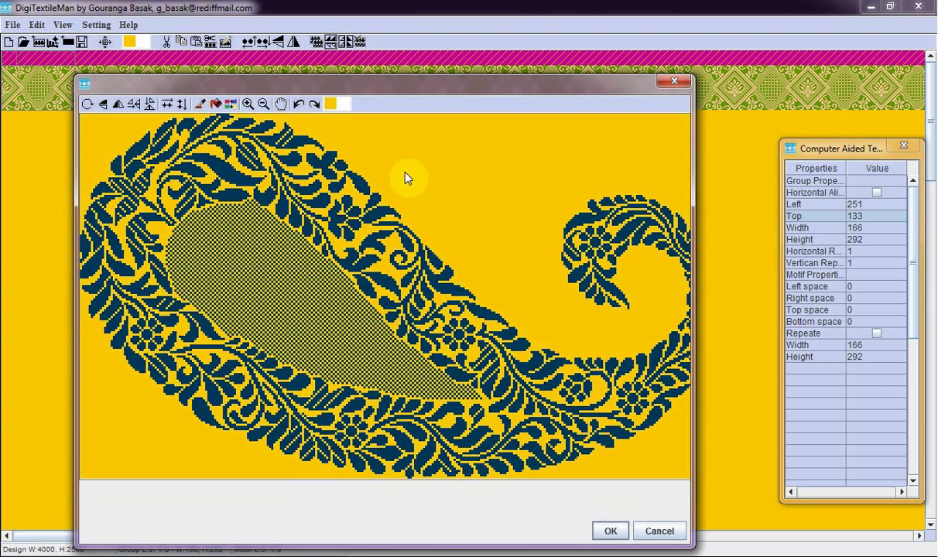
{"action": "left_click", "coordinate": [609, 532]}
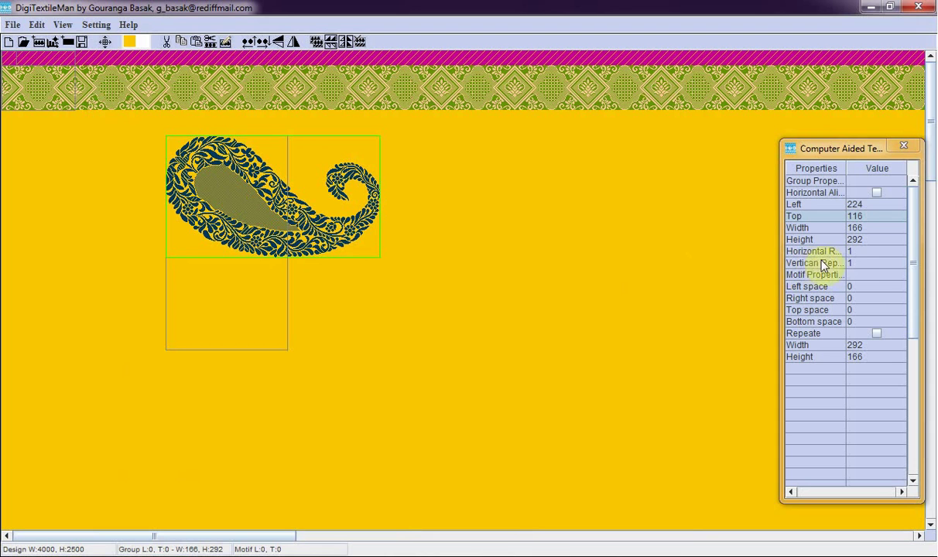
- Set the paisley group's vertical repeat to 0 to form a column, and move it to left 217, top 101
{"action": "left_click", "coordinate": [857, 263]}
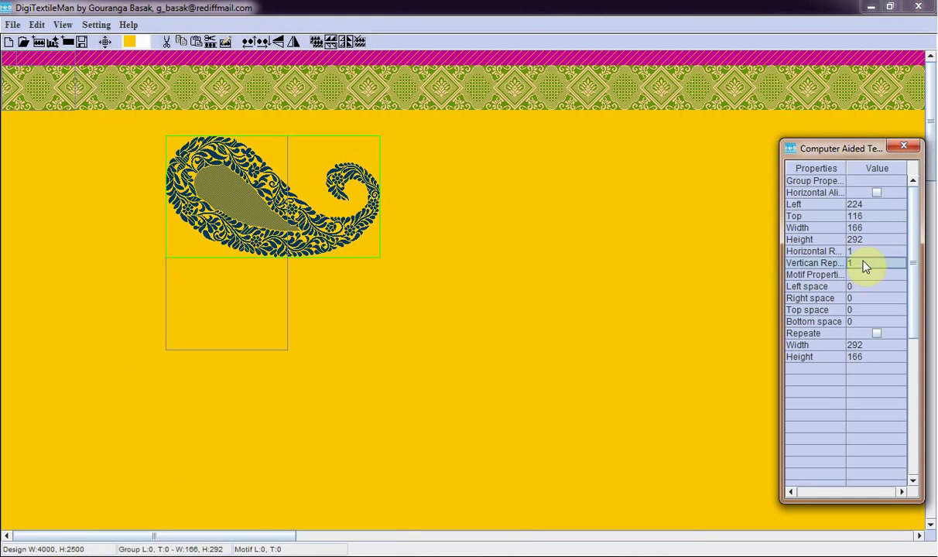
{"action": "left_click", "coordinate": [864, 263]}
{"action": "type", "text": "0"}
{"action": "key", "text": "Return"}
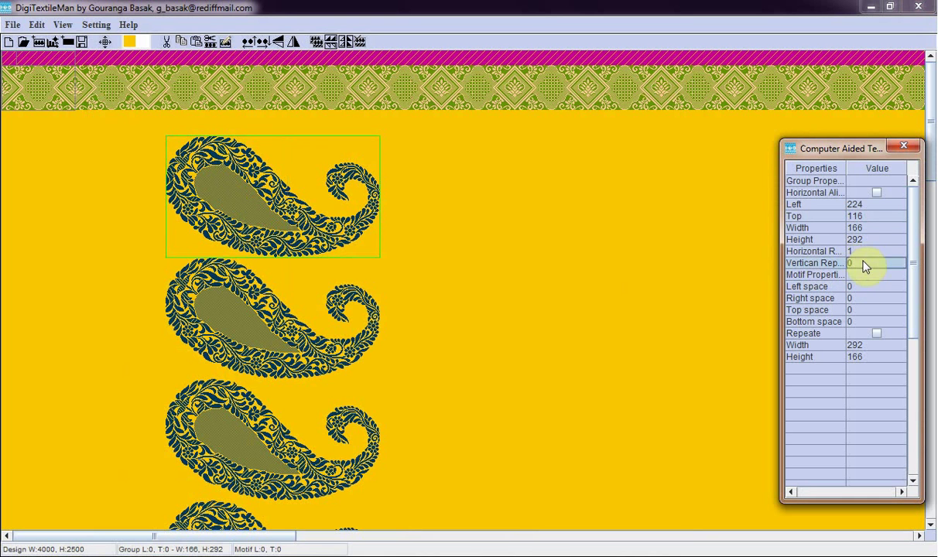
{"action": "left_click", "coordinate": [277, 211]}
{"action": "left_click_drag", "start_coordinate": [277, 207], "coordinate": [274, 204]}
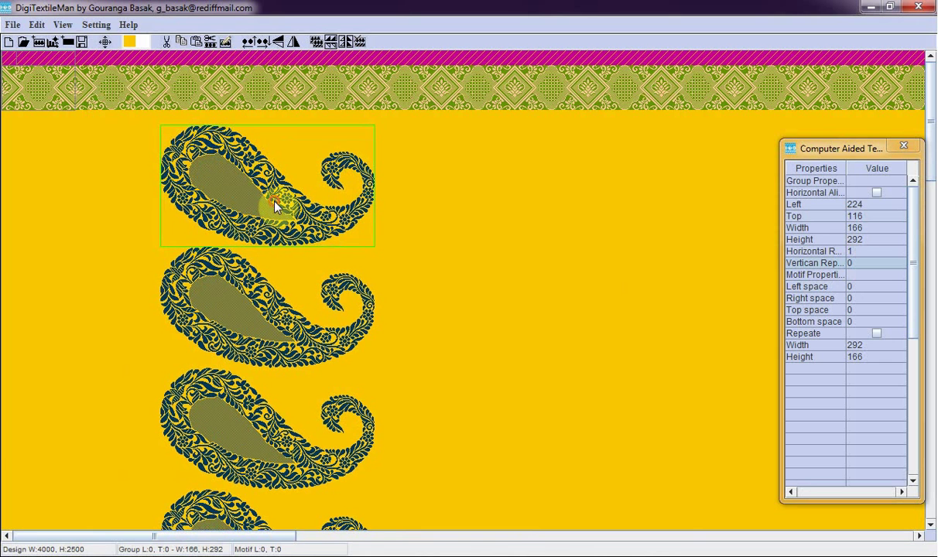
- Add a second paisley below the first in the group, replace its navy colour with brick red, and apply the edit
{"action": "left_click", "coordinate": [234, 276]}
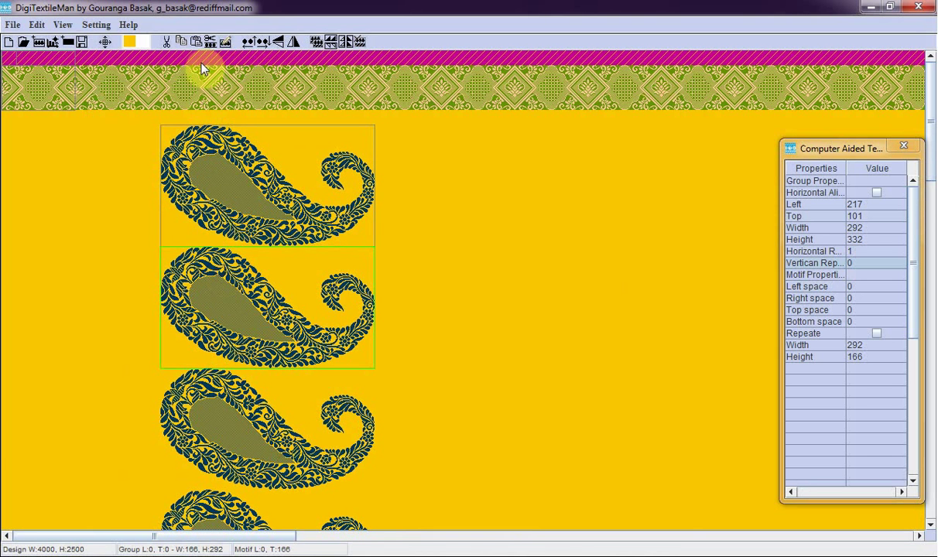
{"action": "left_click", "coordinate": [228, 45]}
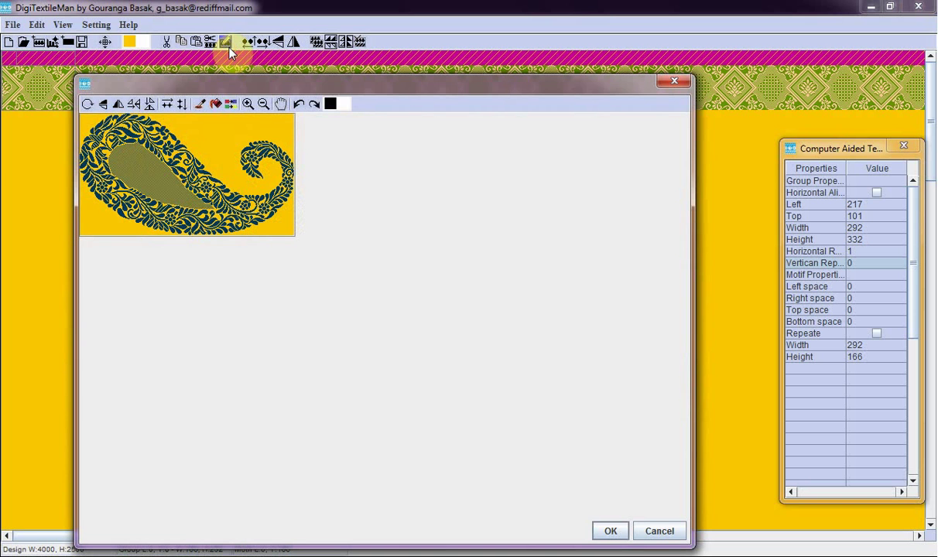
{"action": "left_click", "coordinate": [248, 103]}
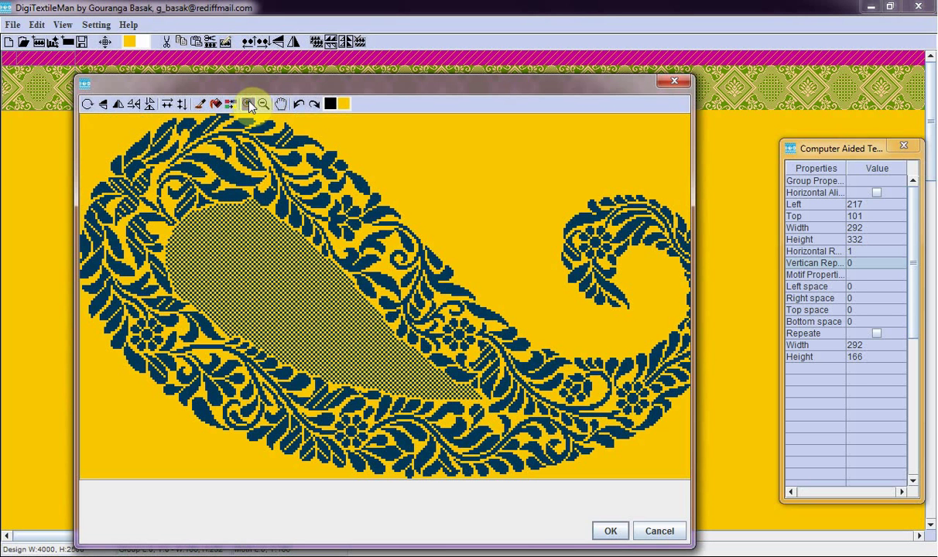
{"action": "left_click", "coordinate": [331, 105]}
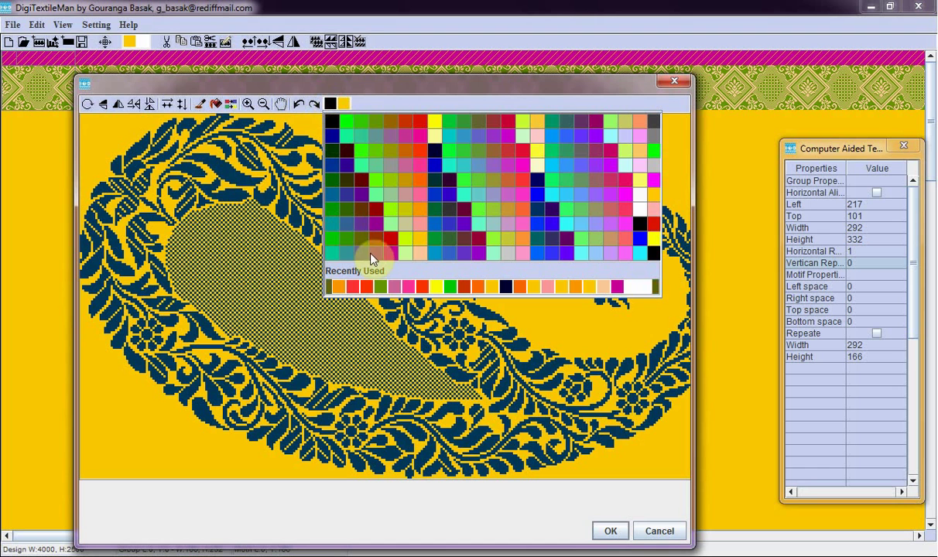
{"action": "left_click", "coordinate": [464, 287]}
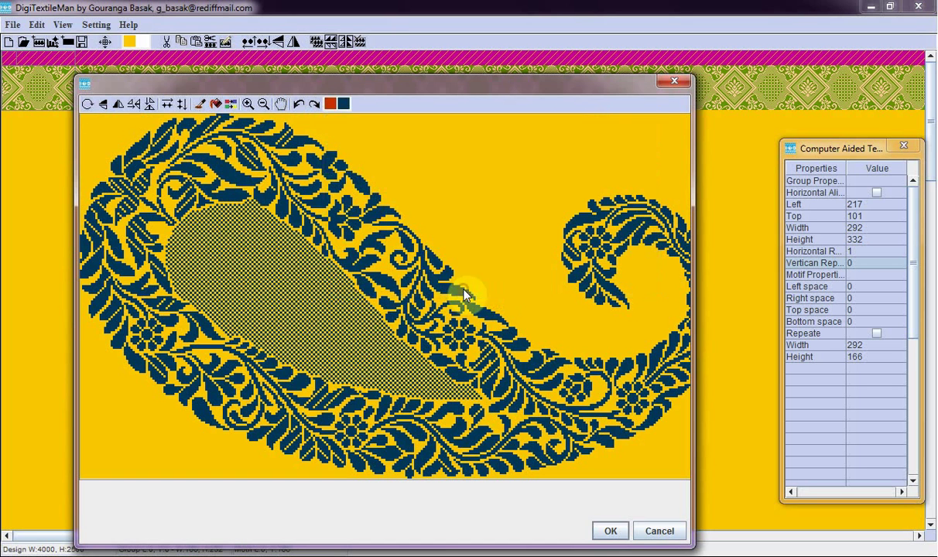
{"action": "left_click", "coordinate": [232, 105]}
{"action": "left_click", "coordinate": [244, 126]}
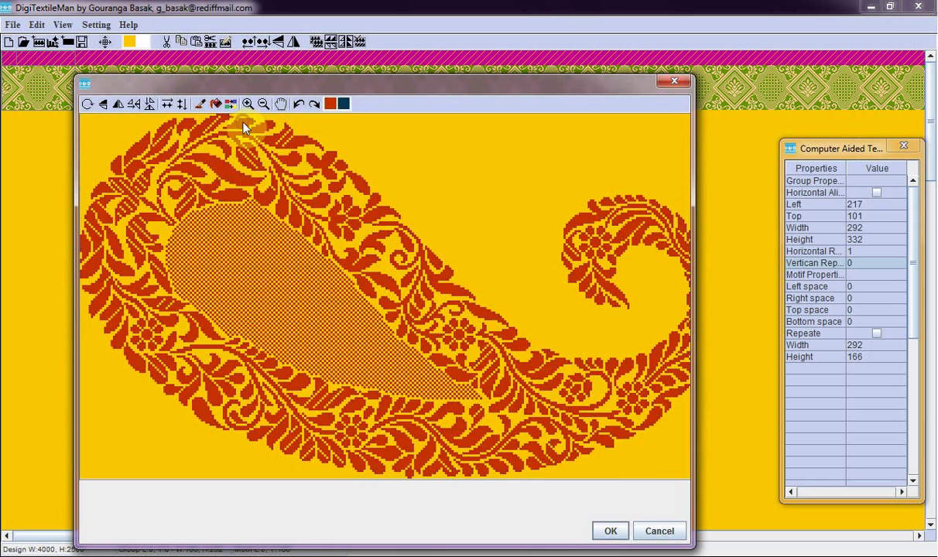
{"action": "left_click", "coordinate": [608, 532]}
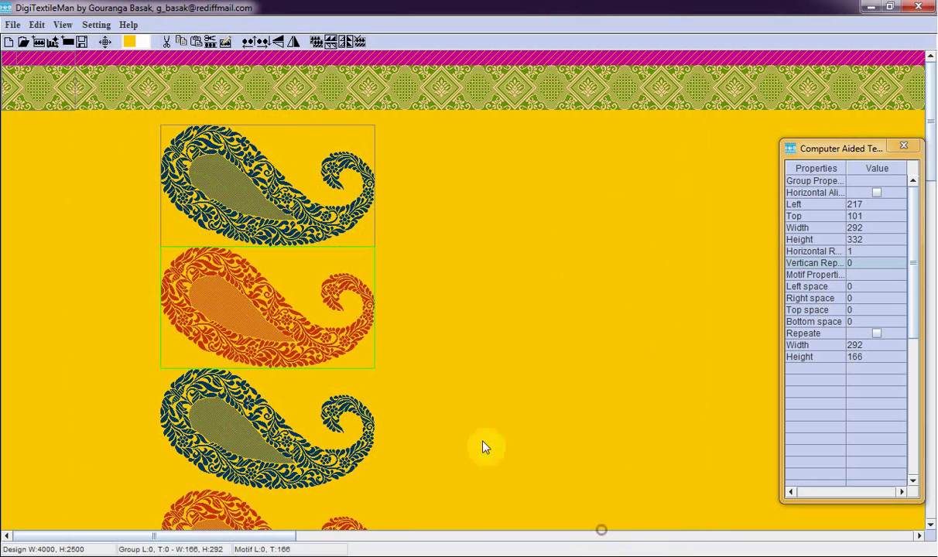
- Move the paisley group to left 228, top 88, and set the navy paisley's top space to 20
{"action": "left_click", "coordinate": [293, 205]}
{"action": "left_click_drag", "start_coordinate": [292, 204], "coordinate": [288, 194]}
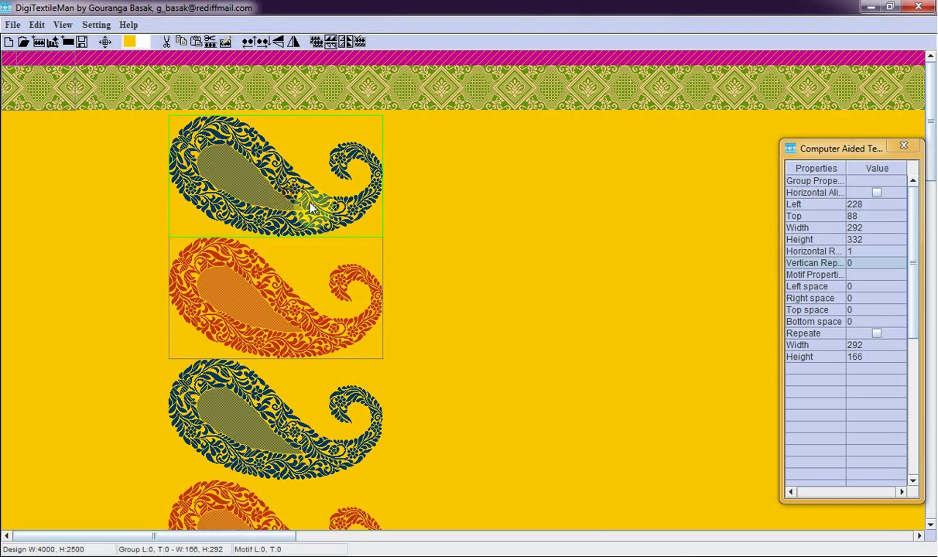
{"action": "double_click", "coordinate": [862, 309]}
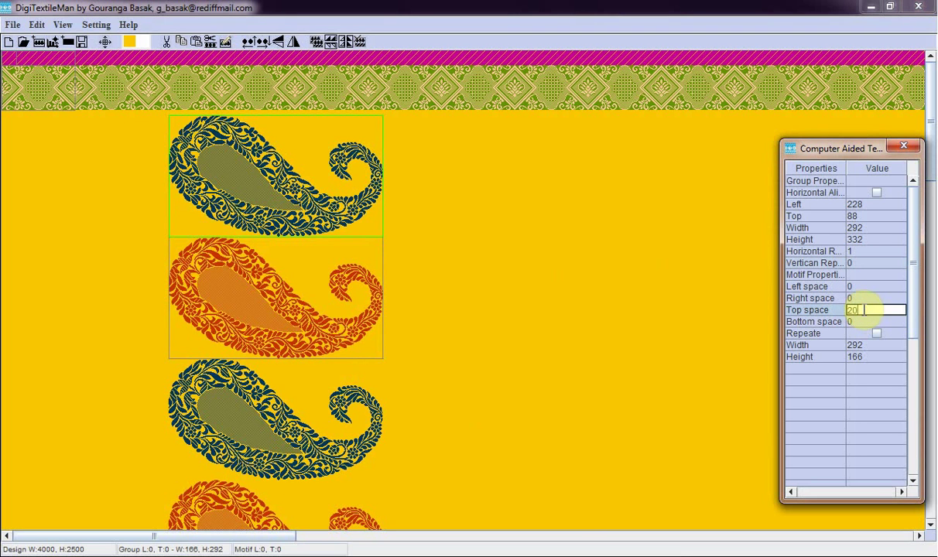
{"action": "key", "text": "Return"}
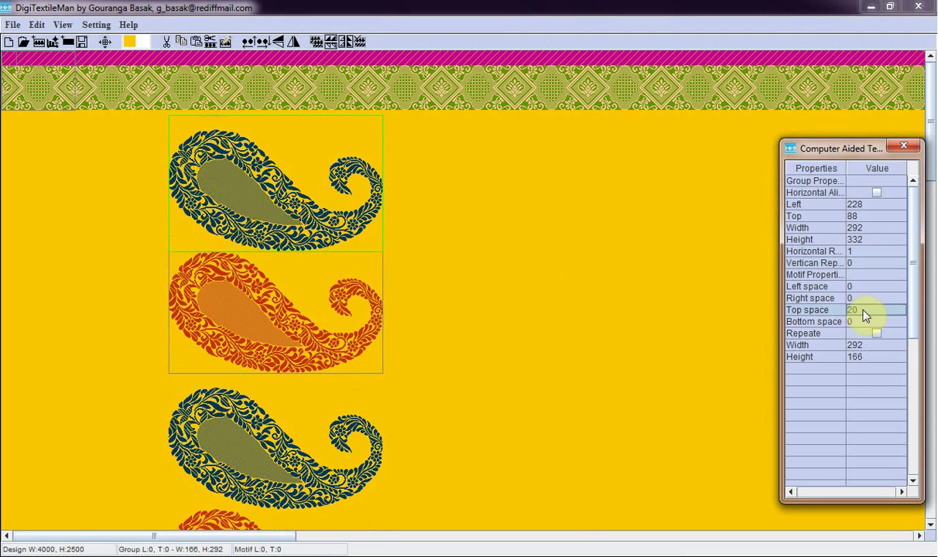
- Set the red paisley's top space to 20 so the motifs in the repeating column are evenly spaced
{"action": "left_click", "coordinate": [223, 445]}
{"action": "left_click", "coordinate": [267, 314]}
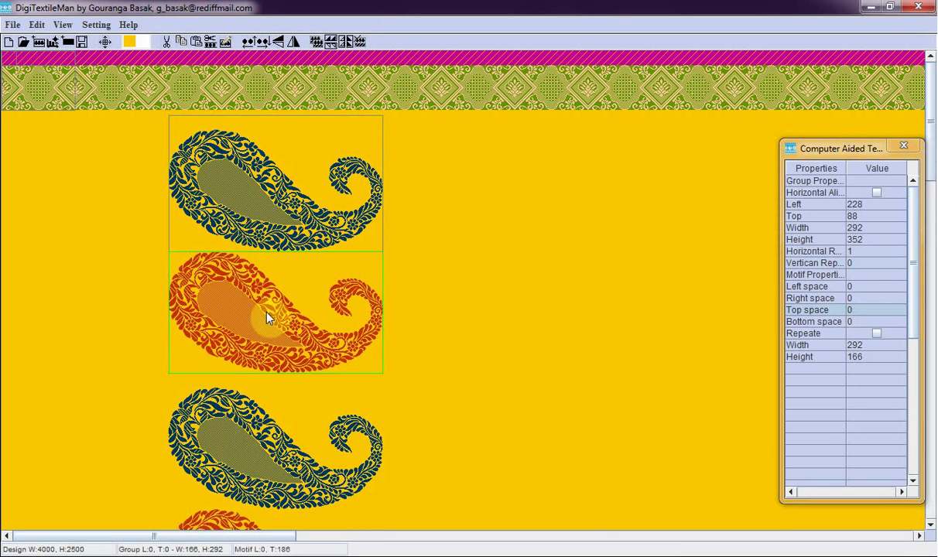
{"action": "double_click", "coordinate": [869, 309]}
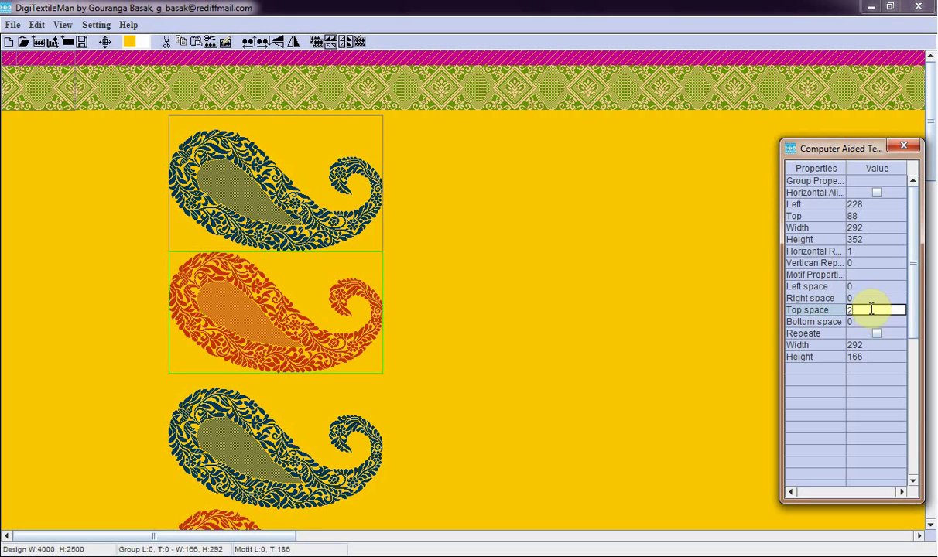
{"action": "key", "text": "Return"}
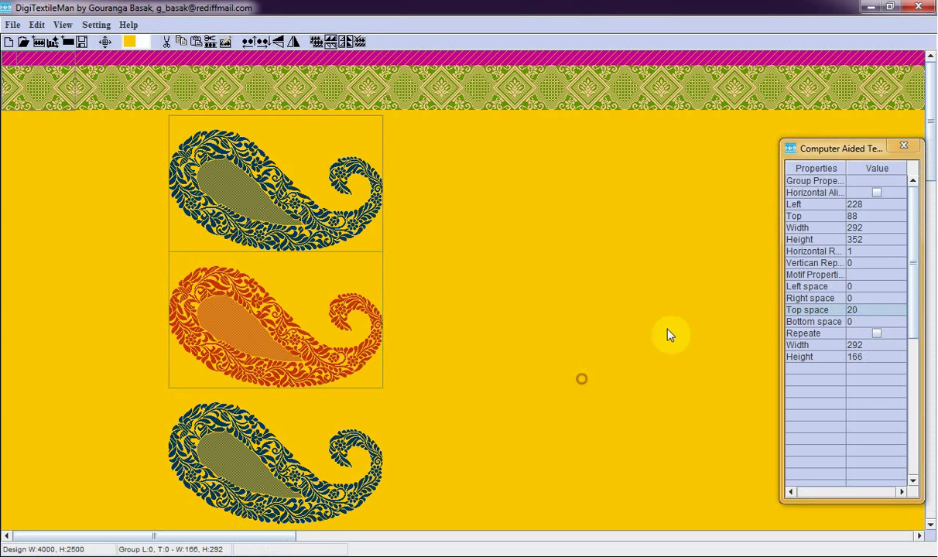
{"action": "left_click_drag", "start_coordinate": [929, 152], "coordinate": [929, 109]}
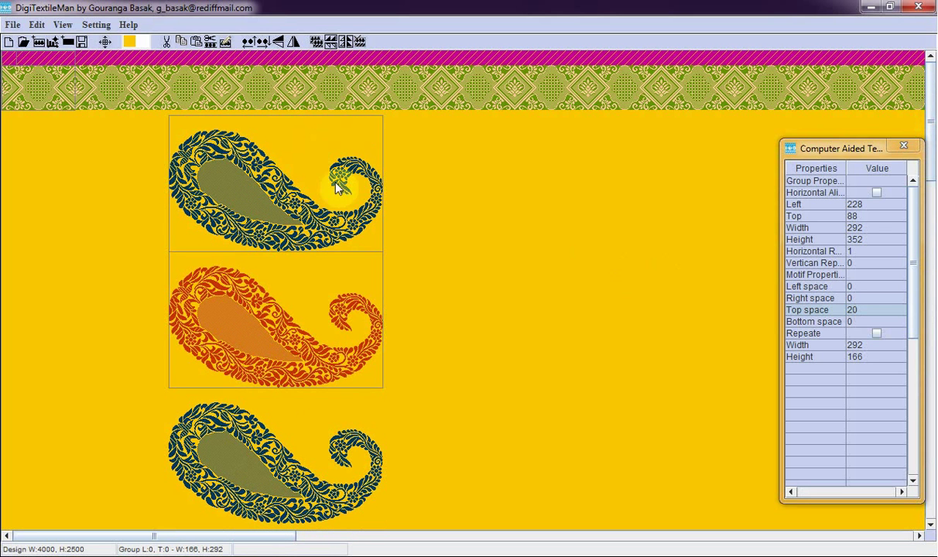
- Duplicate the striped border group as a horizontally aligned group and place the copy at left 84, top 91
{"action": "left_click", "coordinate": [13, 71]}
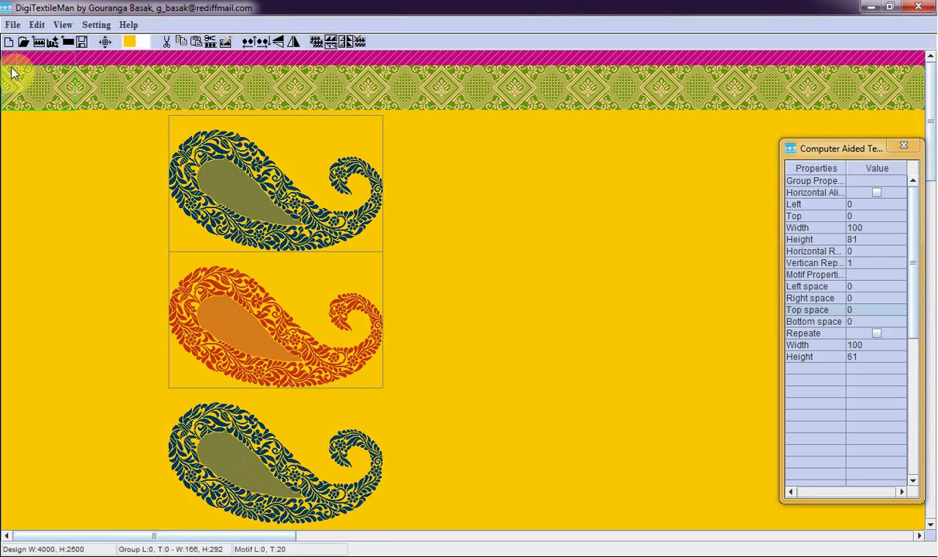
{"action": "left_click", "coordinate": [316, 42]}
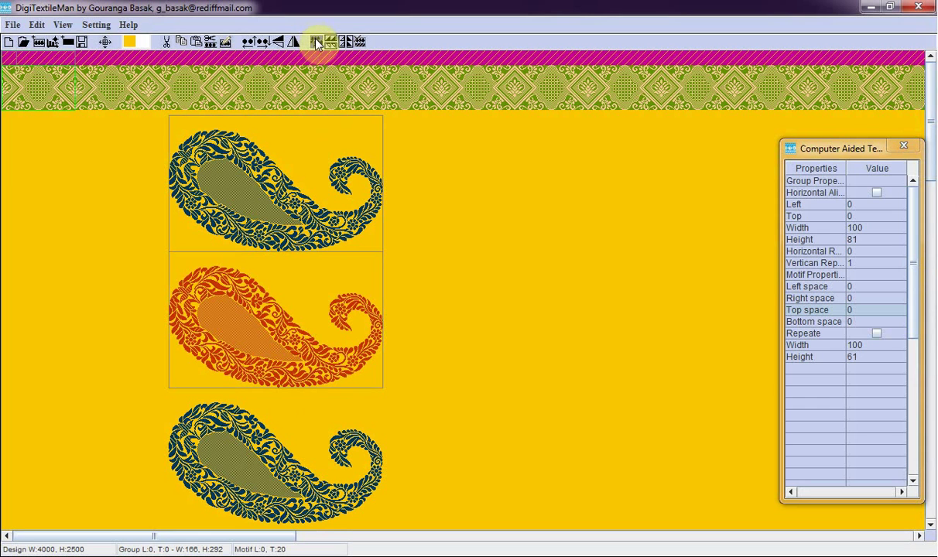
{"action": "left_click_drag", "start_coordinate": [75, 184], "coordinate": [100, 161]}
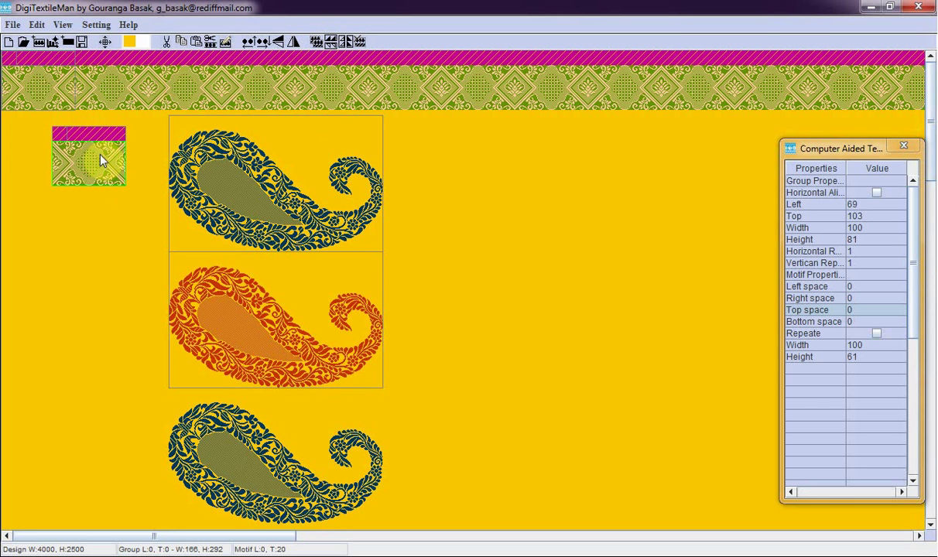
{"action": "left_click", "coordinate": [876, 193]}
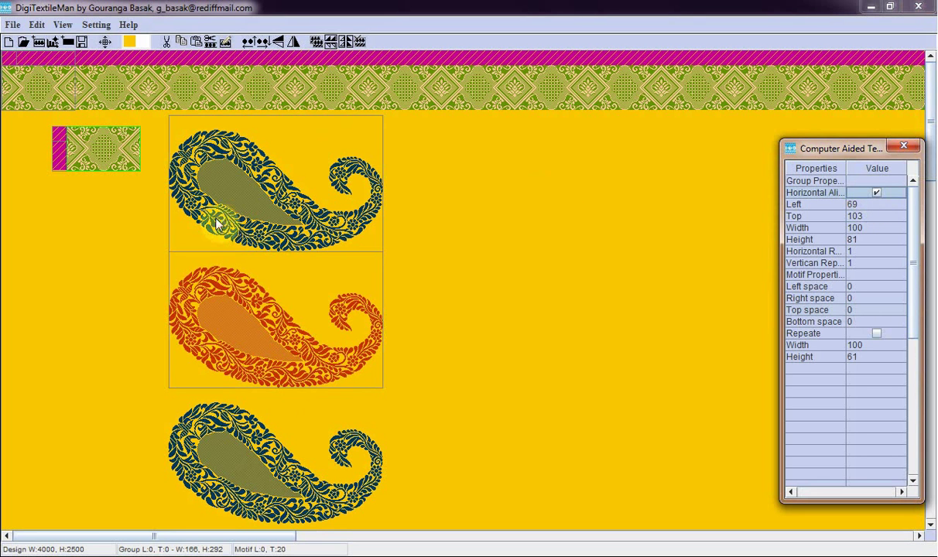
{"action": "left_click_drag", "start_coordinate": [110, 150], "coordinate": [123, 141]}
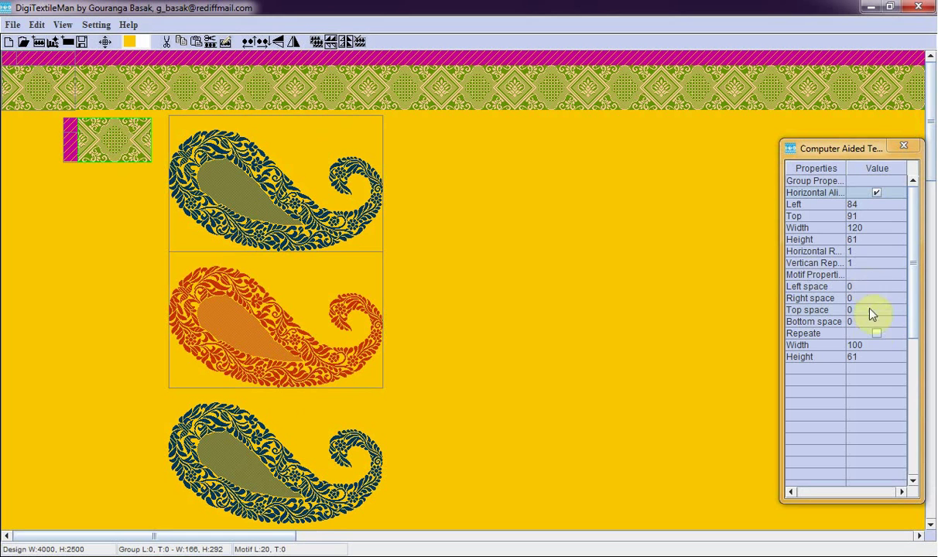
- Set the copied border group's vertical repeat to 0 to form a vertical border beside the paisley column
{"action": "left_click", "coordinate": [867, 264]}
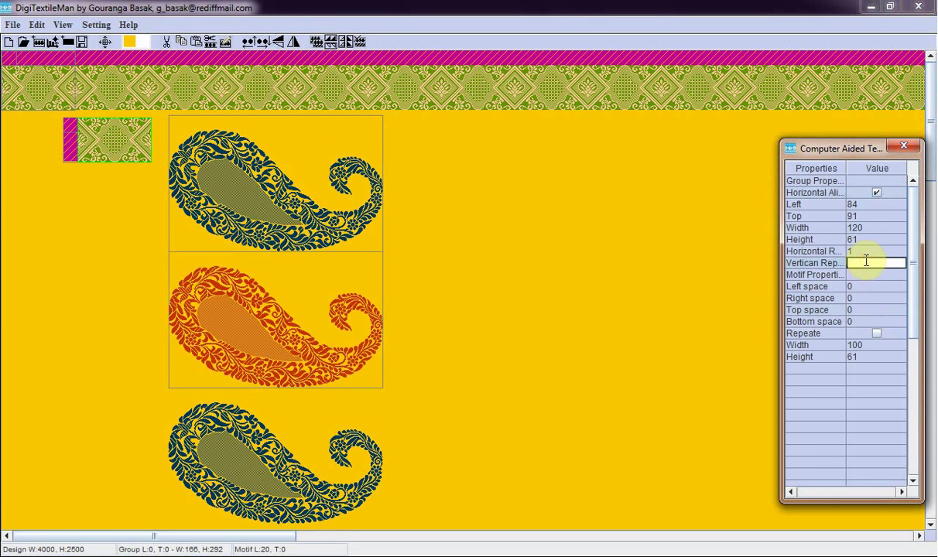
{"action": "type", "text": "0"}
{"action": "key", "text": "Return"}
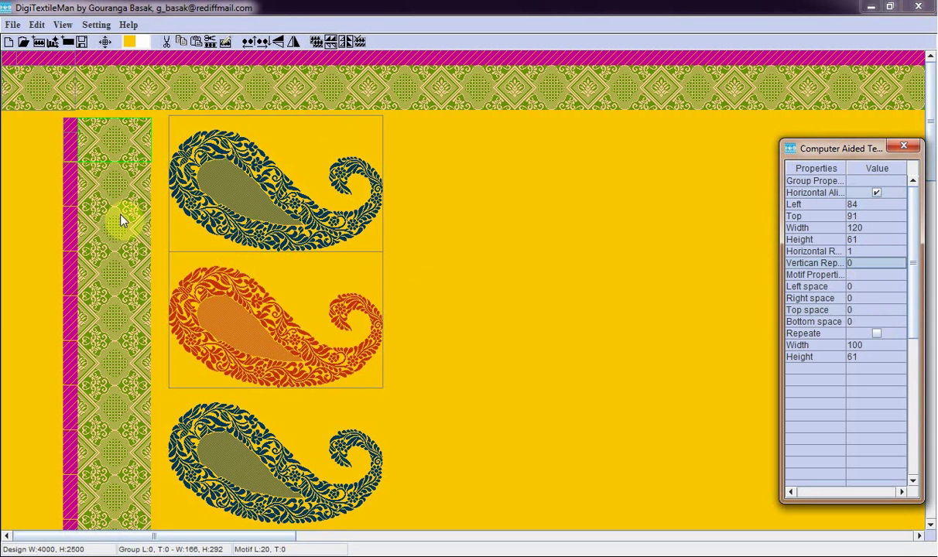
- Duplicate the vertical border group and place the copy on the other side of the paisleys at left 546, top 94
{"action": "left_click", "coordinate": [317, 46]}
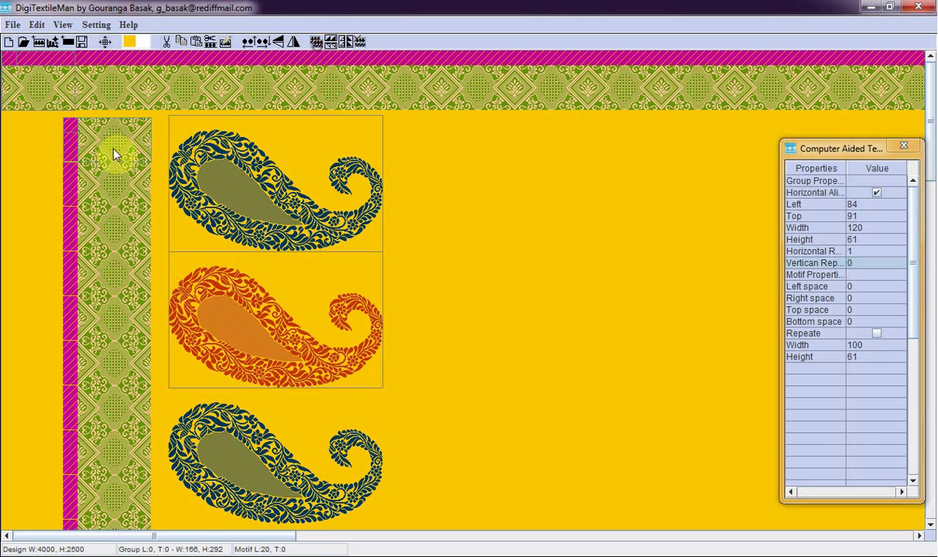
{"action": "left_click_drag", "start_coordinate": [89, 135], "coordinate": [410, 136]}
{"action": "left_click", "coordinate": [410, 147]}
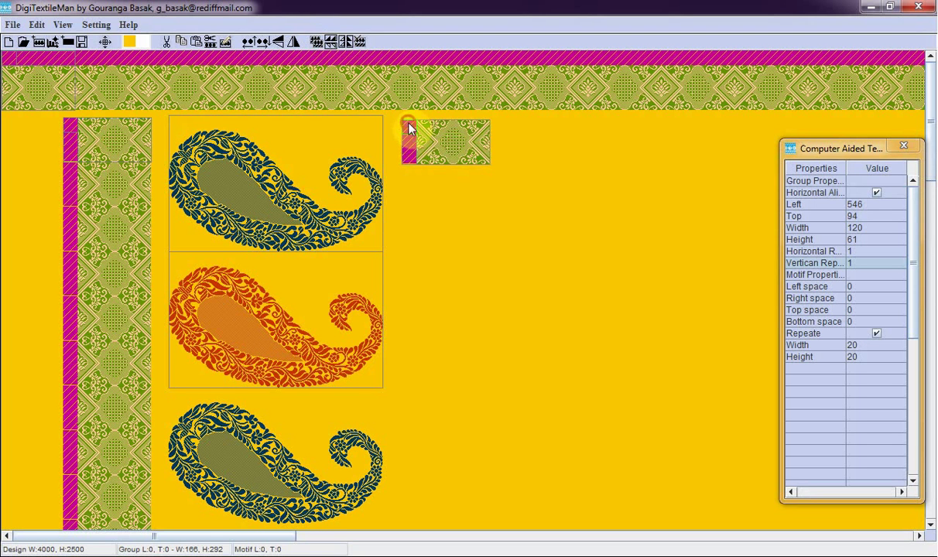
- Move the magenta stripe to the right of the green motif in the new copy, and place the group at left 528, top 89
{"action": "right_click", "coordinate": [409, 124]}
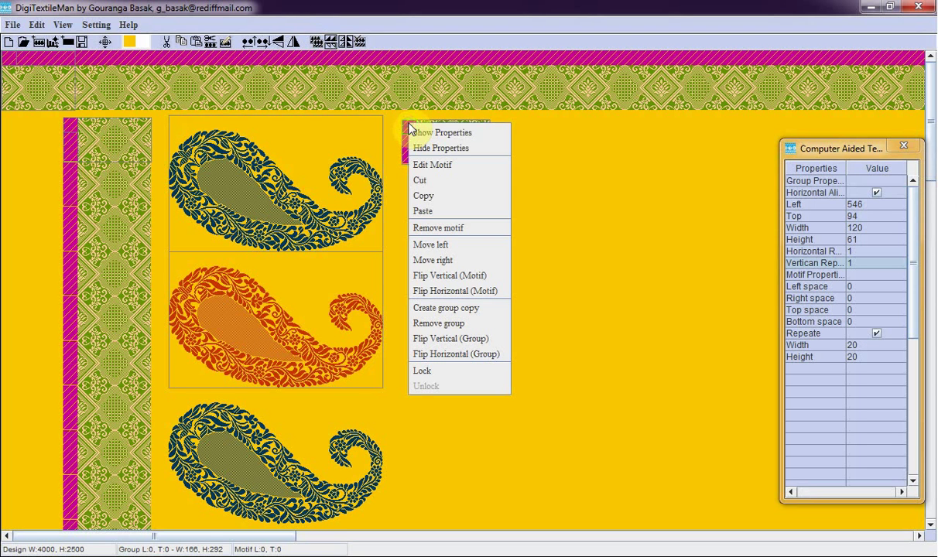
{"action": "left_click", "coordinate": [472, 261]}
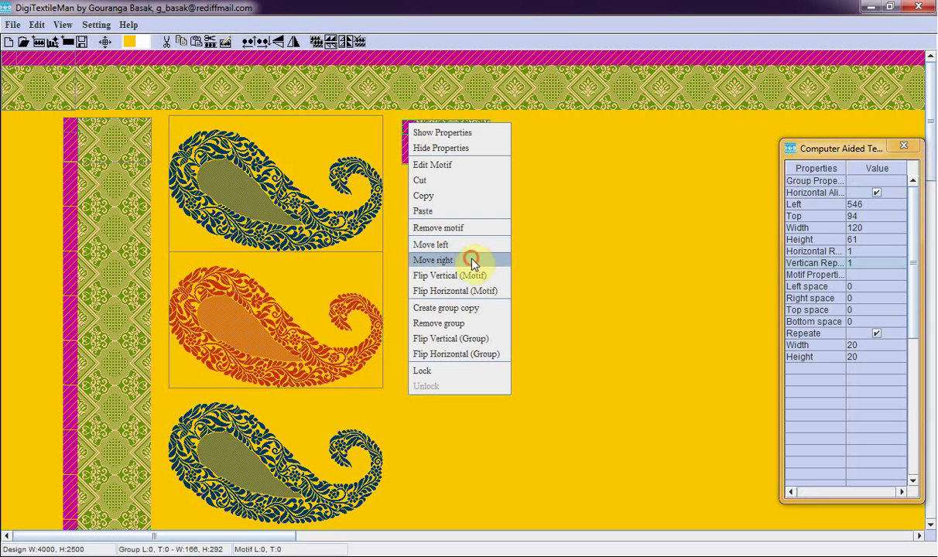
{"action": "mouse_move", "coordinate": [443, 149]}
{"action": "left_mouse_down"}
{"action": "mouse_move", "coordinate": [431, 153]}
{"action": "mouse_move", "coordinate": [435, 141]}
{"action": "left_mouse_up"}
{"action": "left_click", "coordinate": [434, 136]}
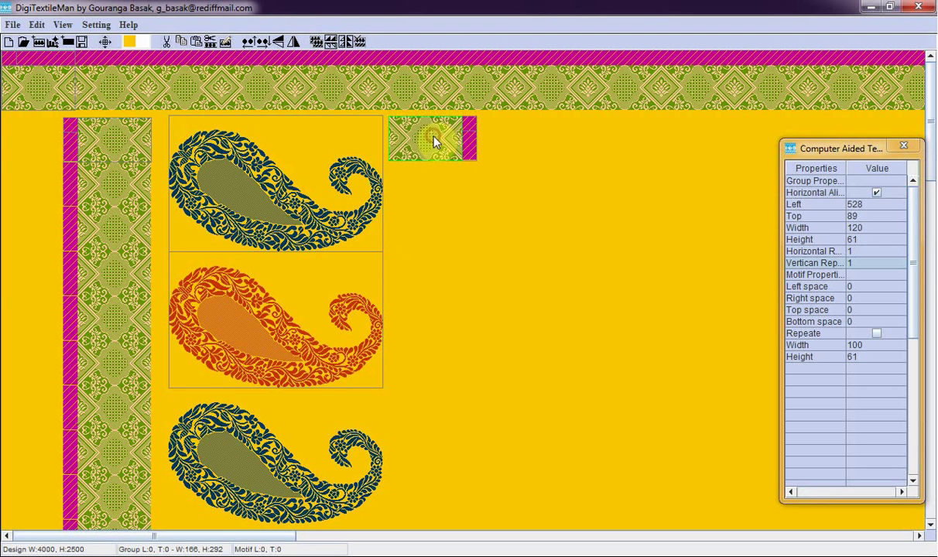
- Set the paisley group's top position to 80 so it meets the horizontal border
{"action": "left_click", "coordinate": [356, 152]}
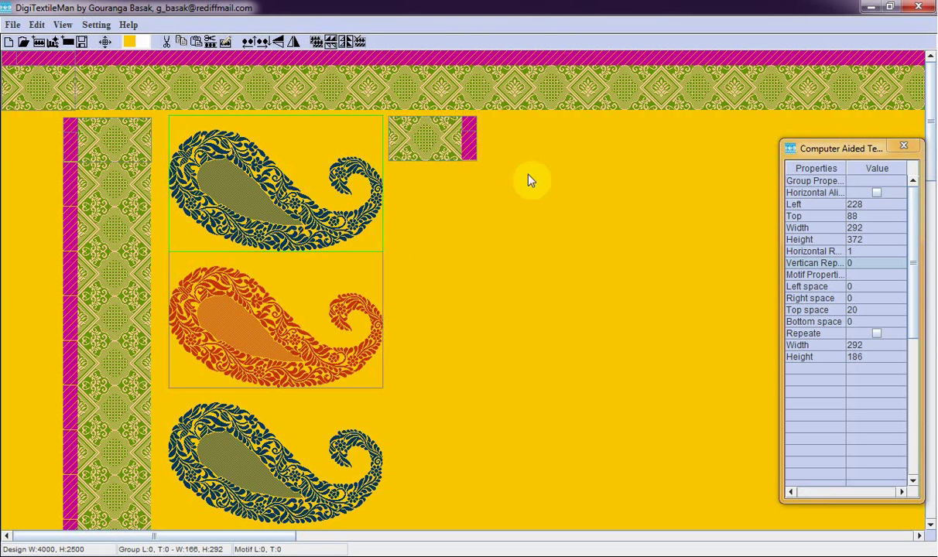
{"action": "double_click", "coordinate": [862, 217]}
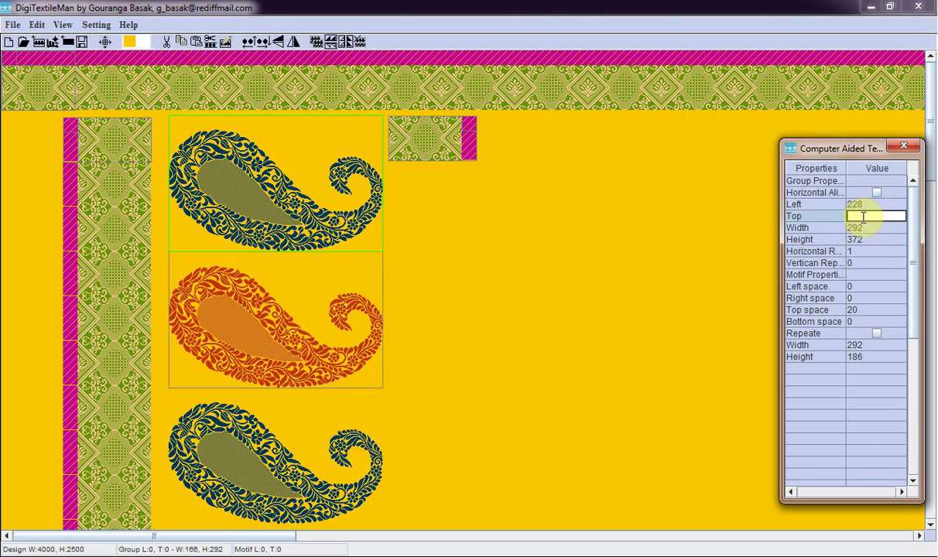
{"action": "key", "text": "Return"}
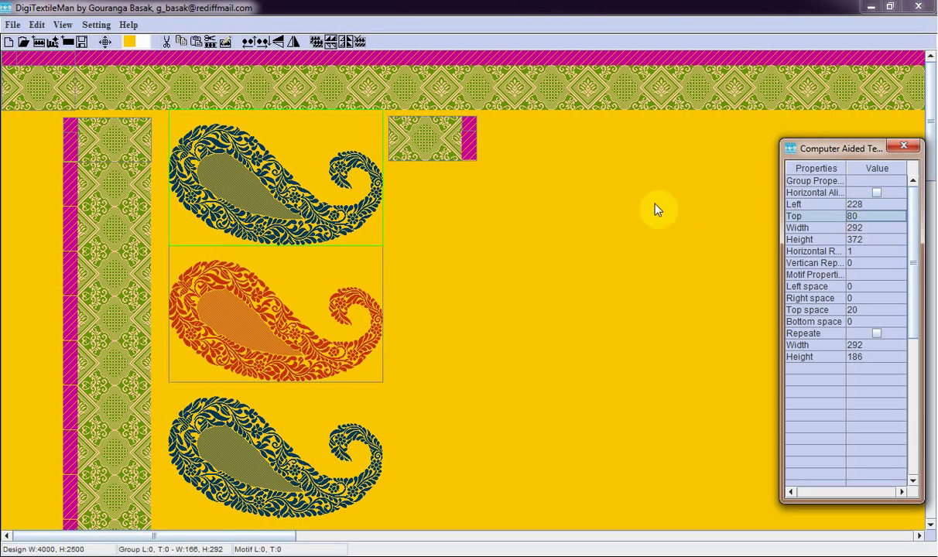
- Set the top position of the vertical border left of the paisleys to 80
{"action": "left_click", "coordinate": [112, 147]}
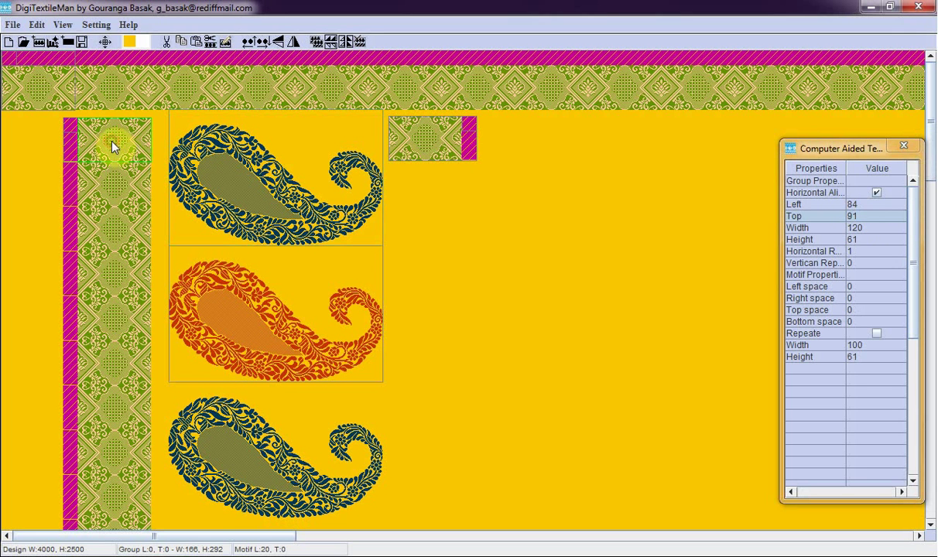
{"action": "double_click", "coordinate": [870, 219]}
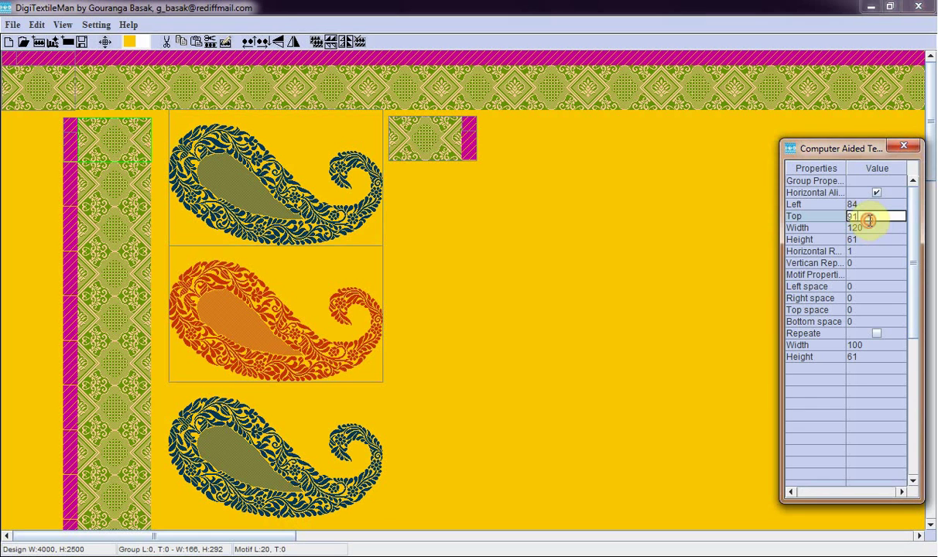
{"action": "key", "text": "BackSpace"}
{"action": "key", "text": "BackSpace"}
{"action": "key", "text": "Return"}
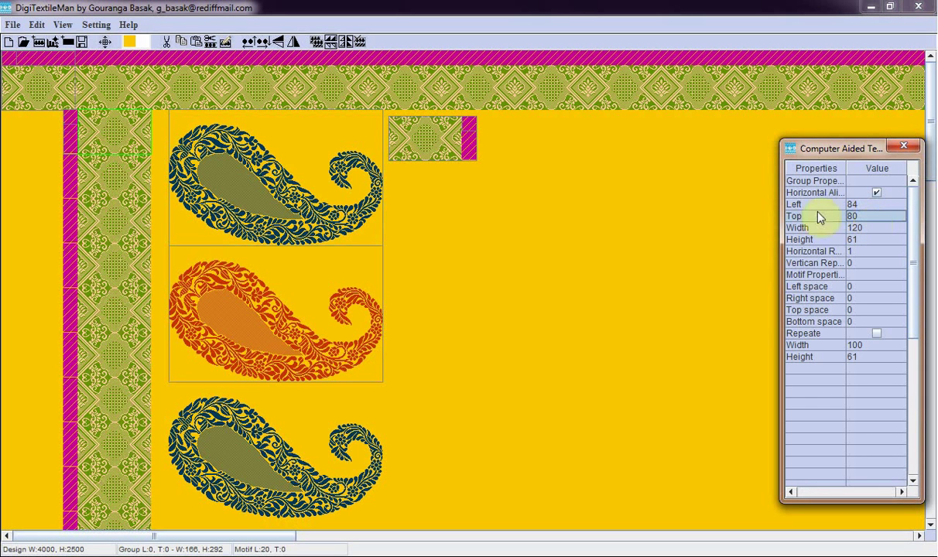
- Set the top position of the border copy right of the paisleys to 80 and its vertical repeat to 0
{"action": "left_click", "coordinate": [427, 152]}
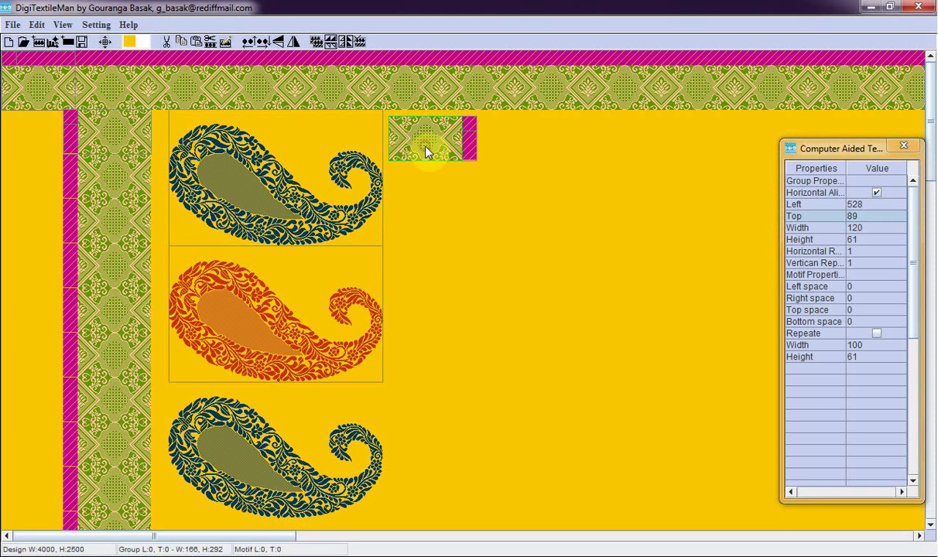
{"action": "left_click", "coordinate": [883, 239]}
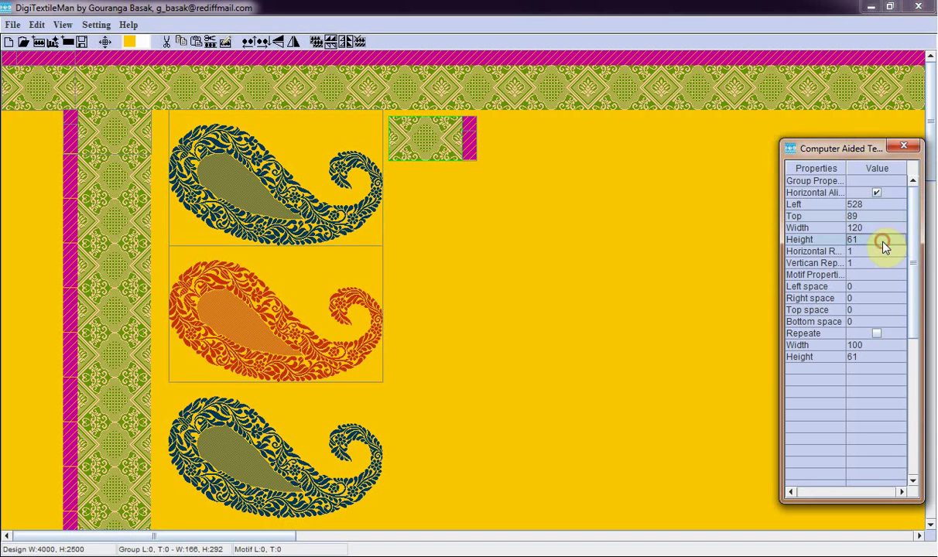
{"action": "double_click", "coordinate": [879, 217]}
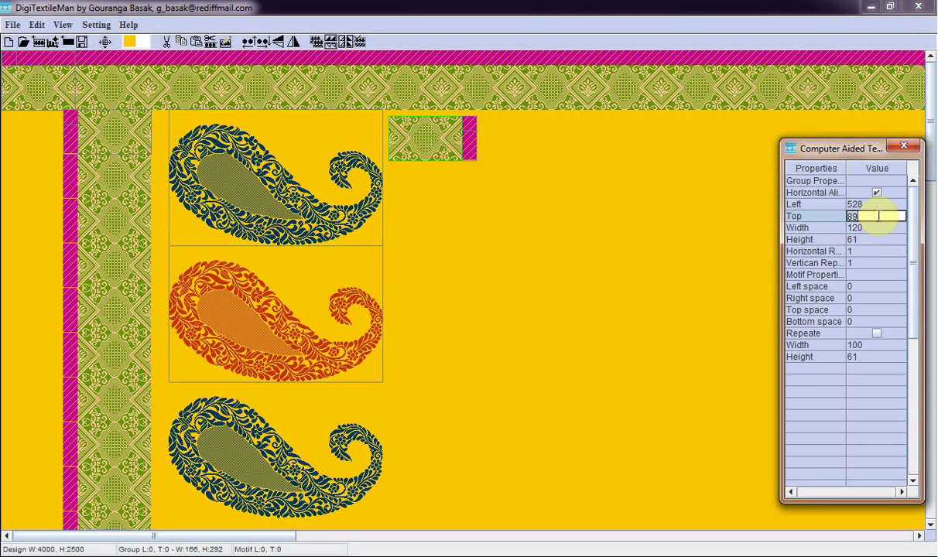
{"action": "key", "text": "Return"}
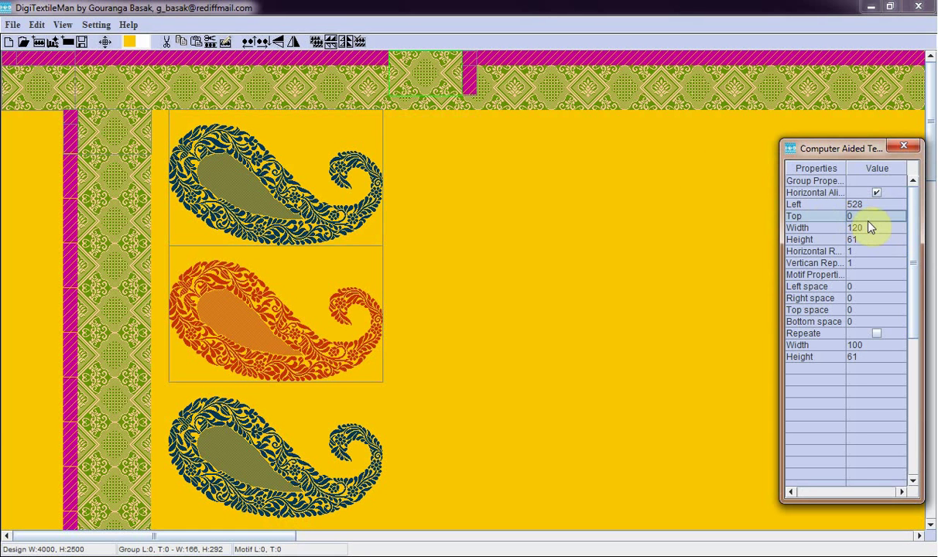
{"action": "double_click", "coordinate": [868, 217]}
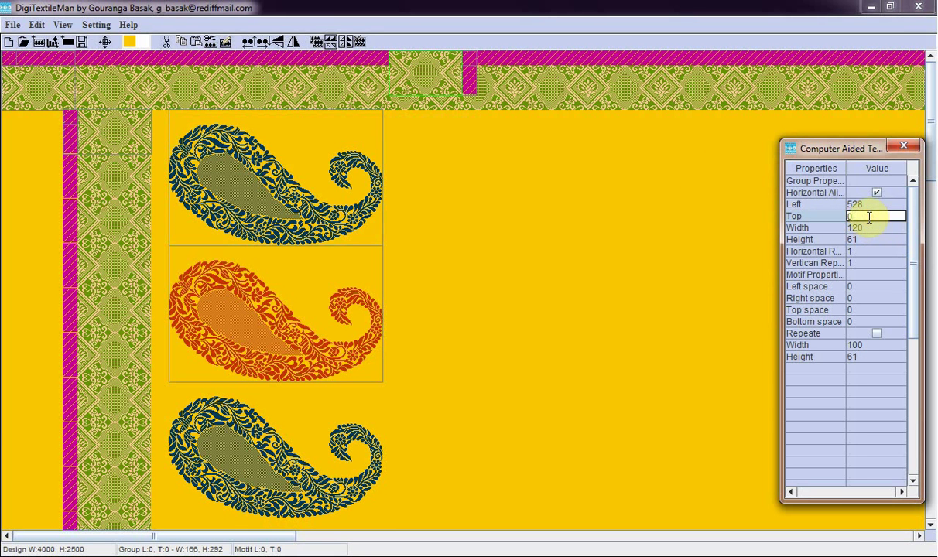
{"action": "key", "text": "Return"}
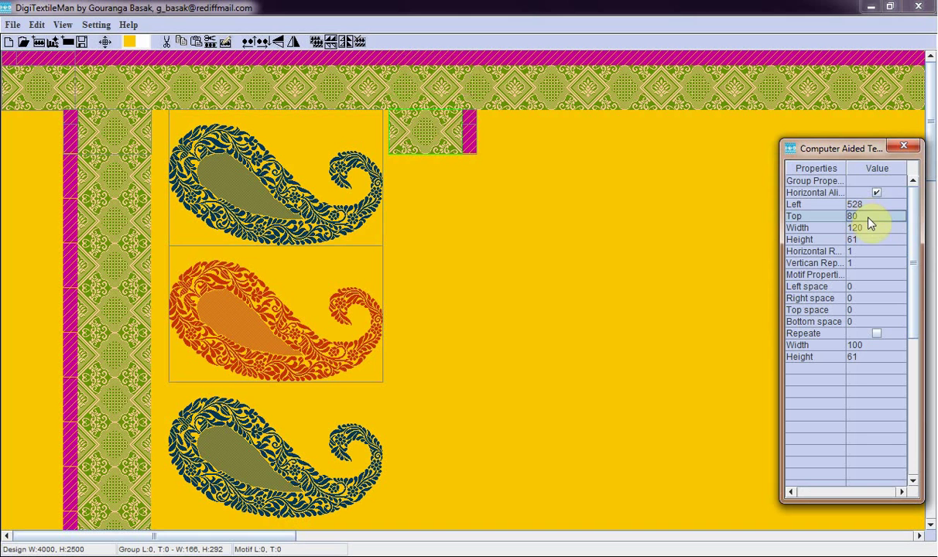
{"action": "double_click", "coordinate": [863, 264]}
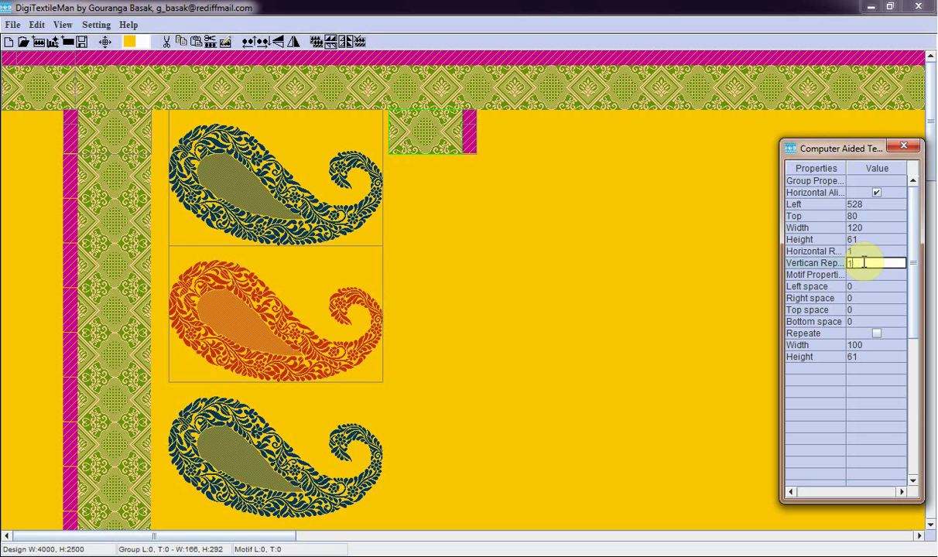
{"action": "key", "text": "Return"}
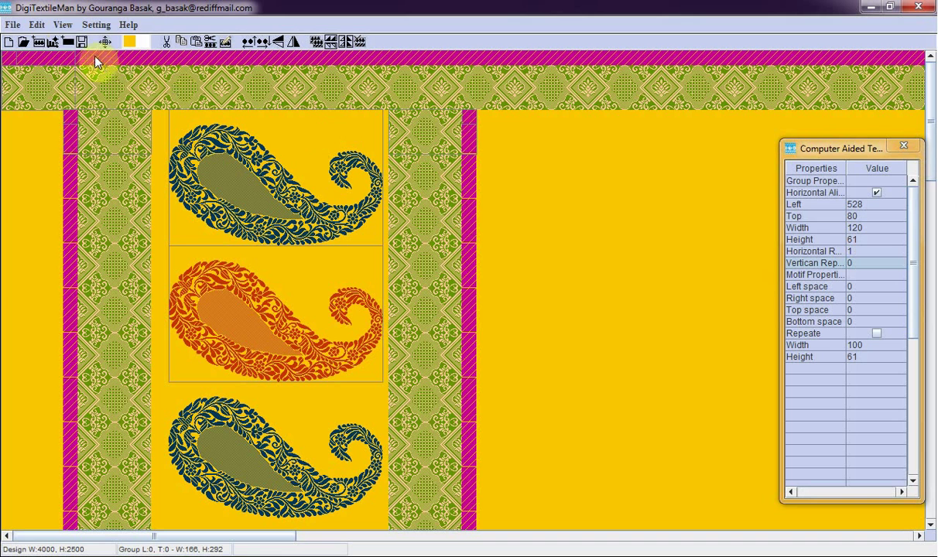
{"action": "left_click", "coordinate": [51, 43]}
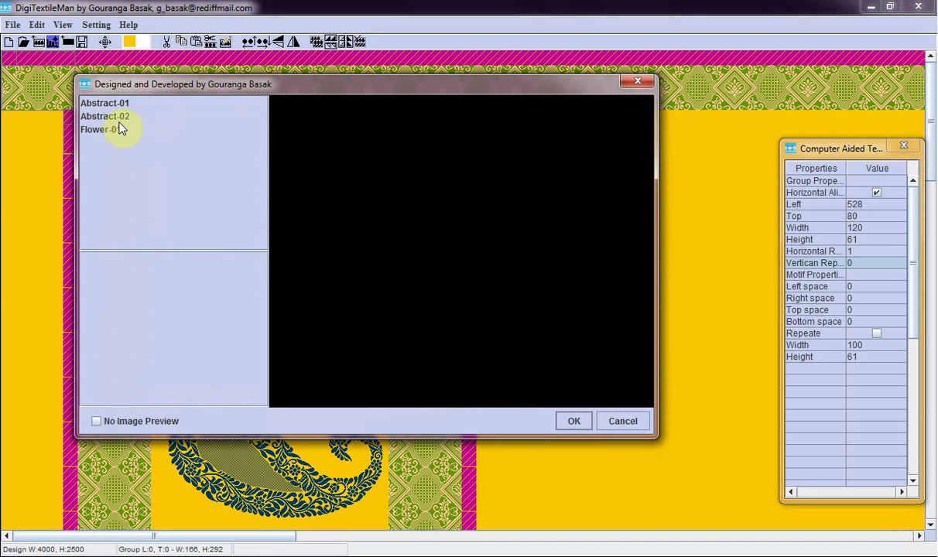
{"action": "left_click", "coordinate": [118, 116]}
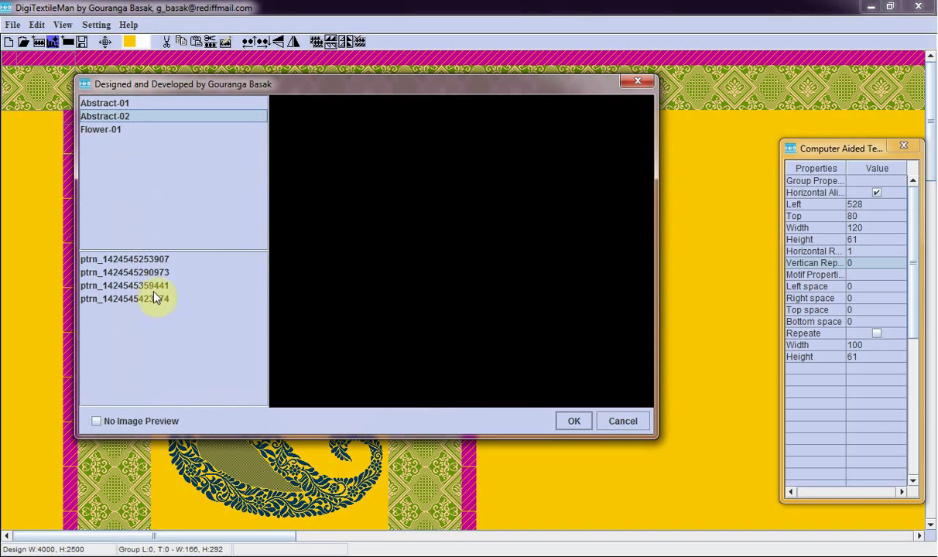
{"action": "left_click", "coordinate": [154, 287]}
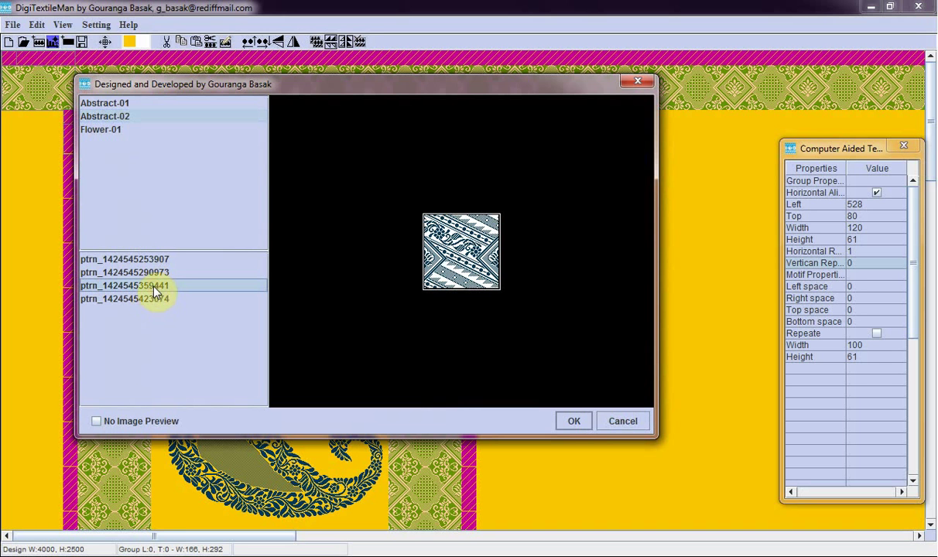
{"action": "left_click", "coordinate": [567, 421]}
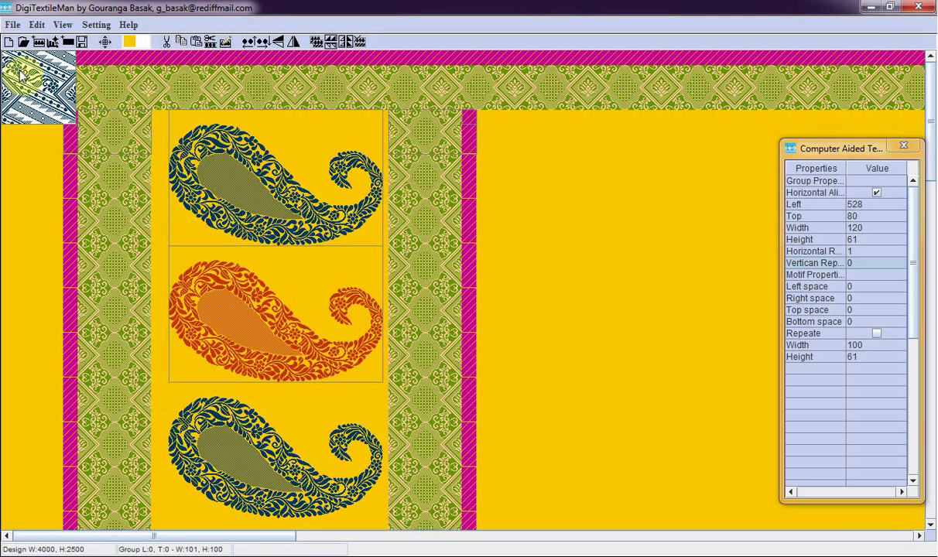
{"action": "left_click_drag", "start_coordinate": [15, 74], "coordinate": [514, 146]}
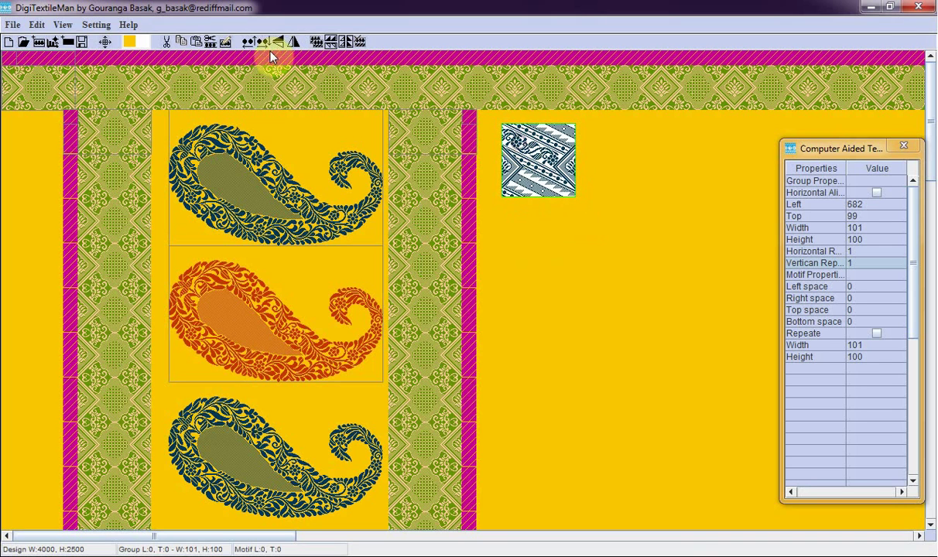
- Open the new pattern for editing and extend it with a horizontal mirror copy, skipping 1 from the left
{"action": "left_click", "coordinate": [225, 41]}
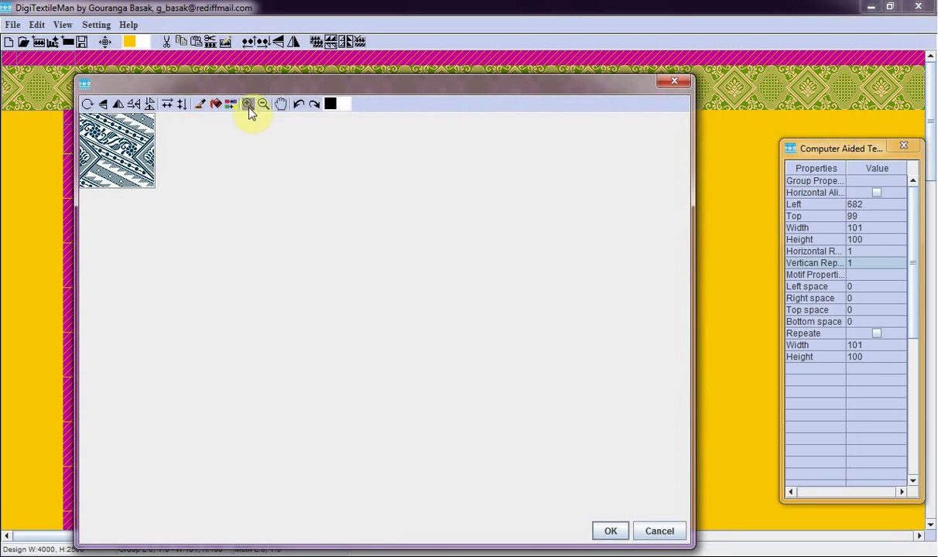
{"action": "left_click", "coordinate": [248, 105]}
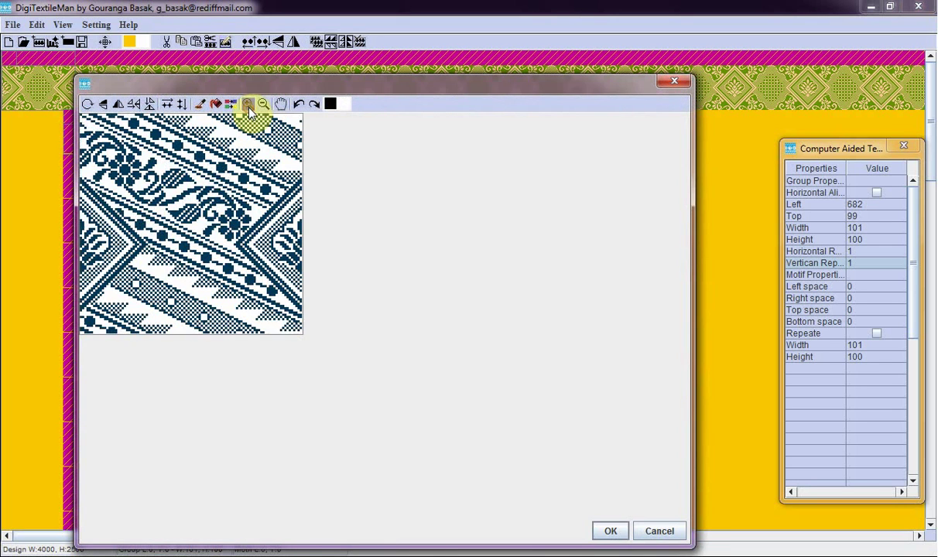
{"action": "left_click", "coordinate": [150, 105]}
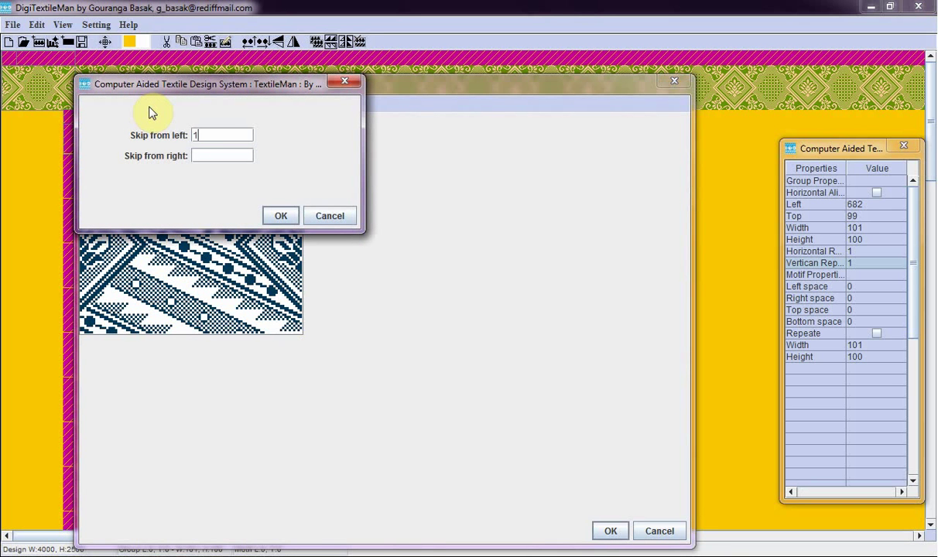
{"action": "left_click", "coordinate": [280, 217]}
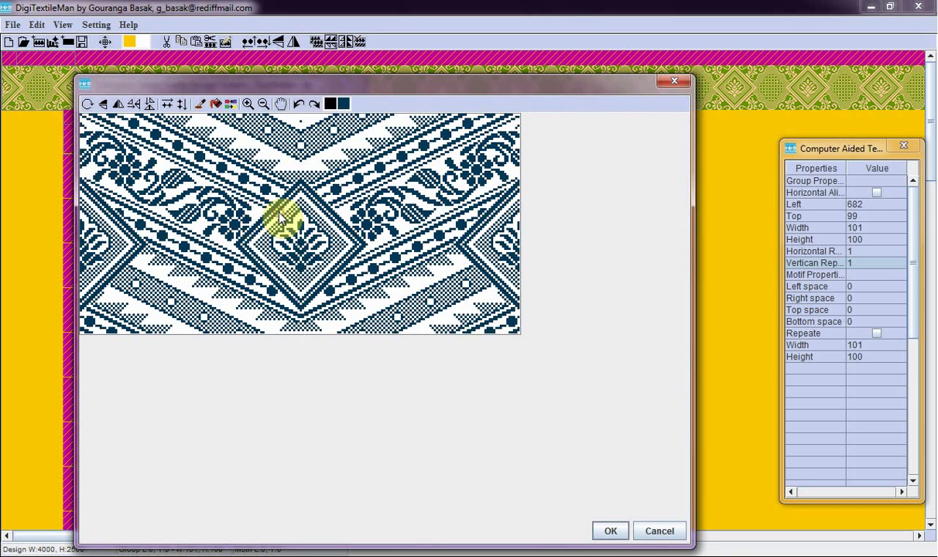
- Extend the pattern with a vertical mirror copy, skipping 1 from the top and 1 from the bottom
{"action": "left_click", "coordinate": [138, 108]}
{"action": "type", "text": "1"}
{"action": "key", "text": "Tab"}
{"action": "type", "text": "1"}
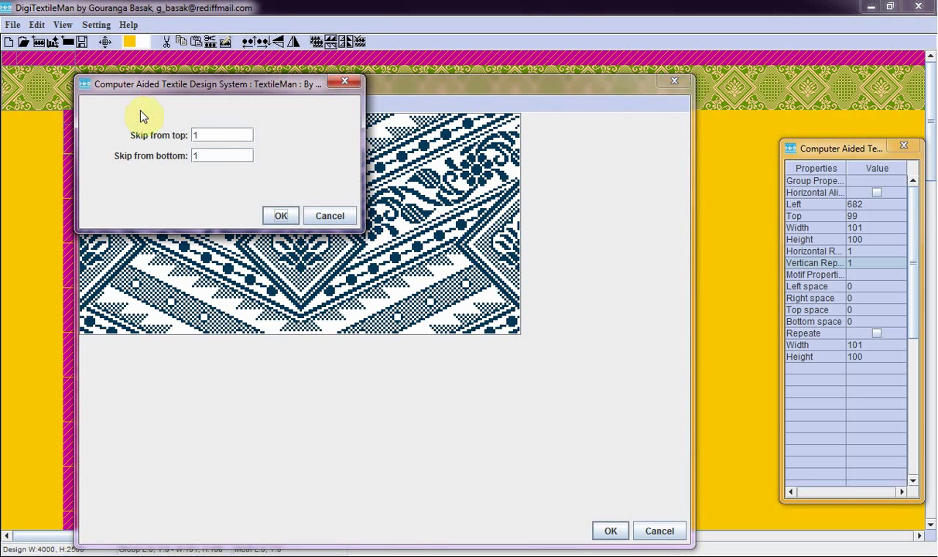
{"action": "left_click", "coordinate": [275, 216]}
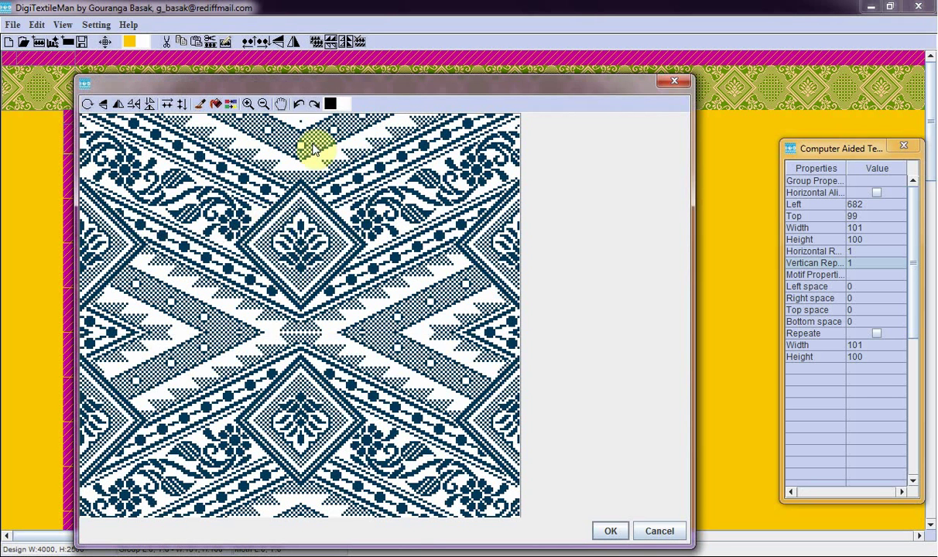
- Recolor the pattern's white background yellow and its dark blue motif orange, and apply the edits to the design
{"action": "left_click", "coordinate": [330, 104]}
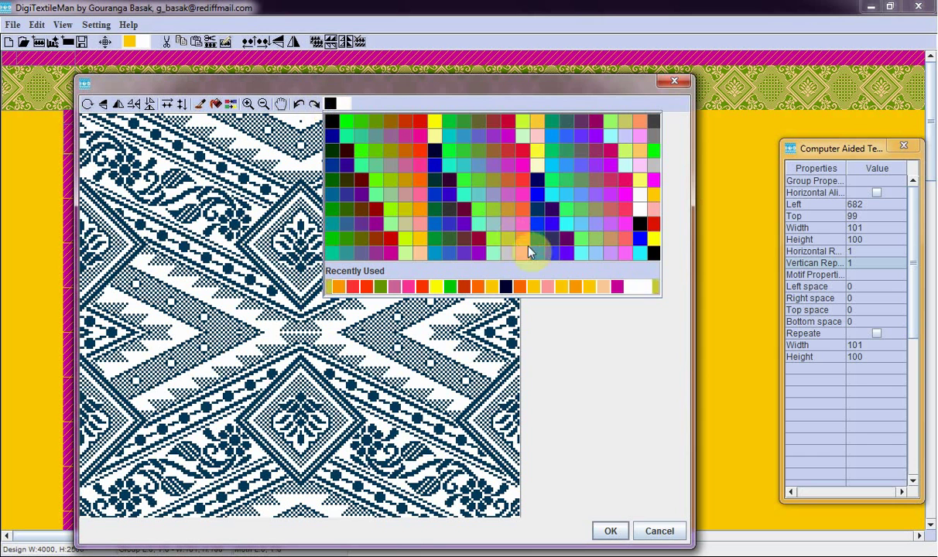
{"action": "left_click", "coordinate": [587, 290]}
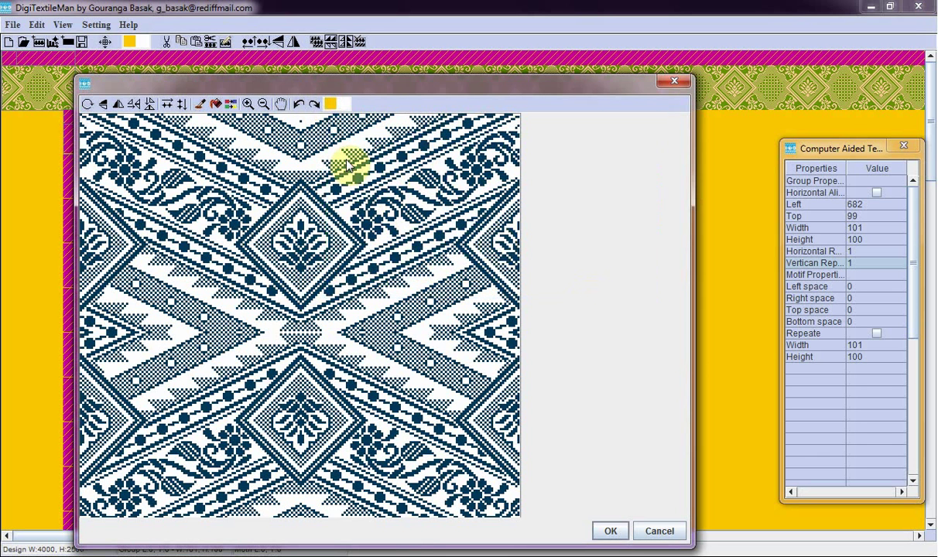
{"action": "left_click", "coordinate": [267, 150]}
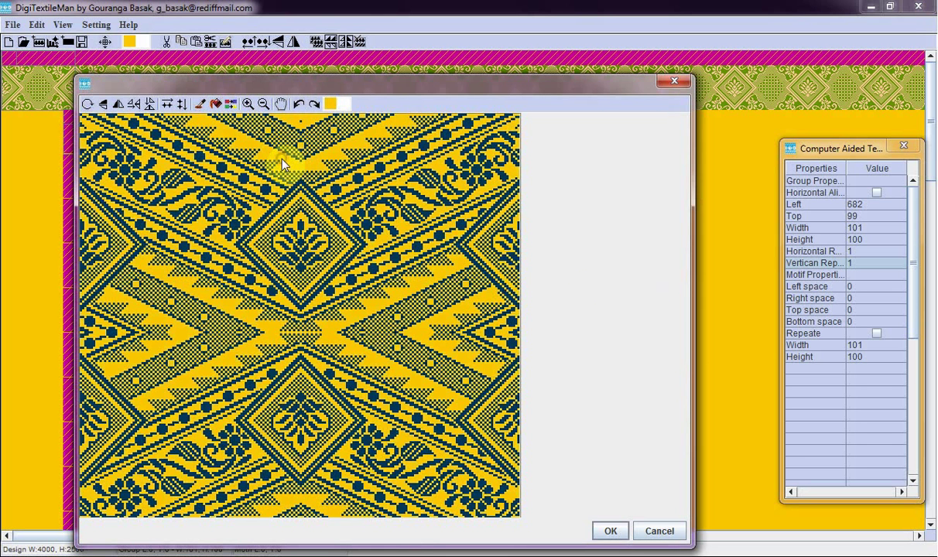
{"action": "left_click", "coordinate": [329, 104]}
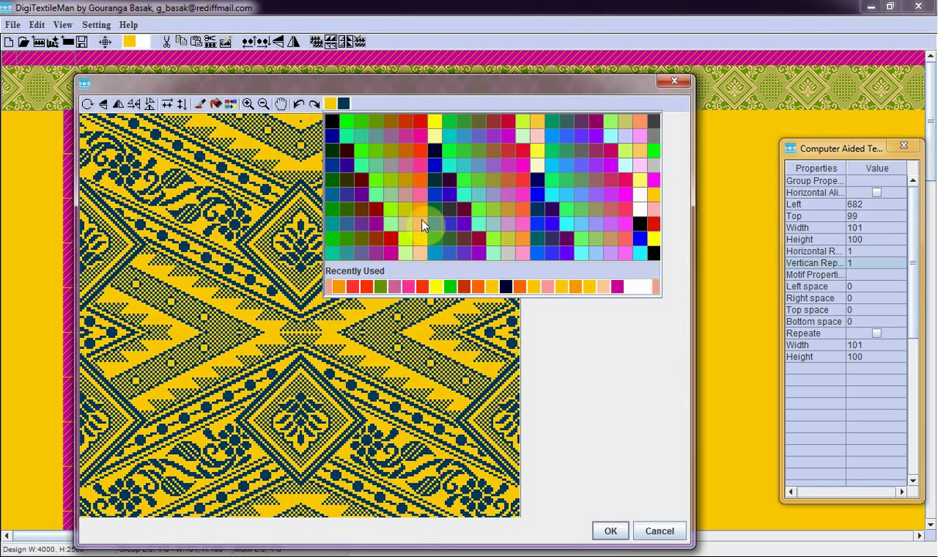
{"action": "left_click", "coordinate": [410, 182]}
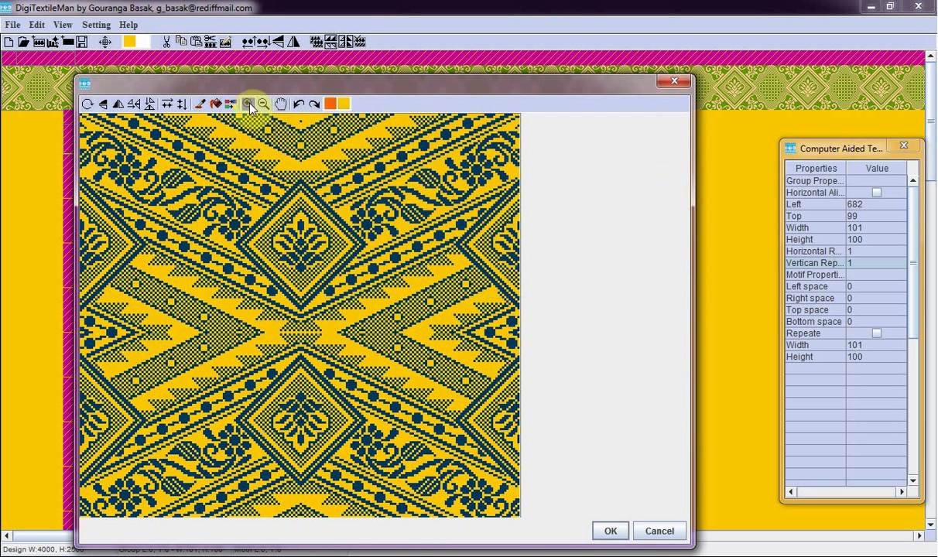
{"action": "left_click", "coordinate": [265, 192]}
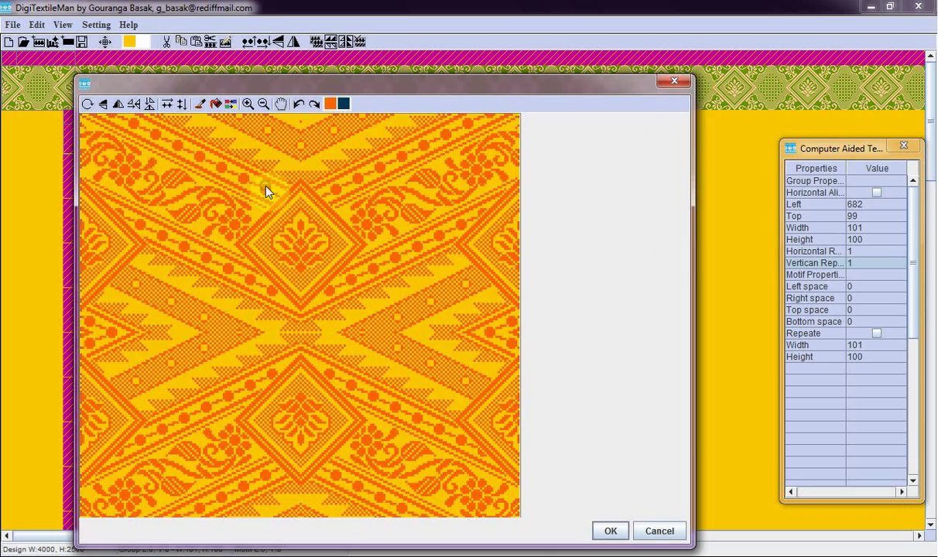
{"action": "left_click", "coordinate": [610, 531]}
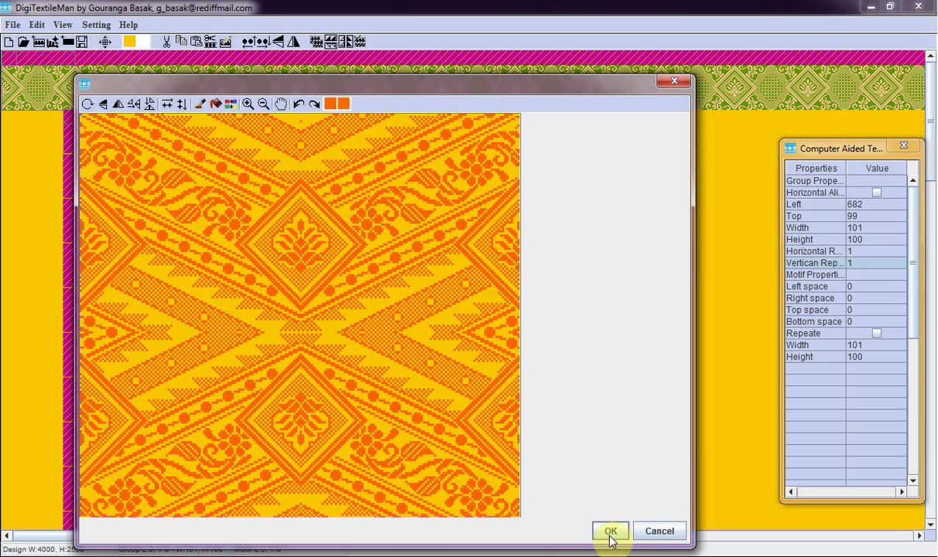
- Place the mirrored abstract pattern at left 674, top 80, against the lower edge of the horizontal border
{"action": "left_click_drag", "start_coordinate": [540, 181], "coordinate": [534, 171]}
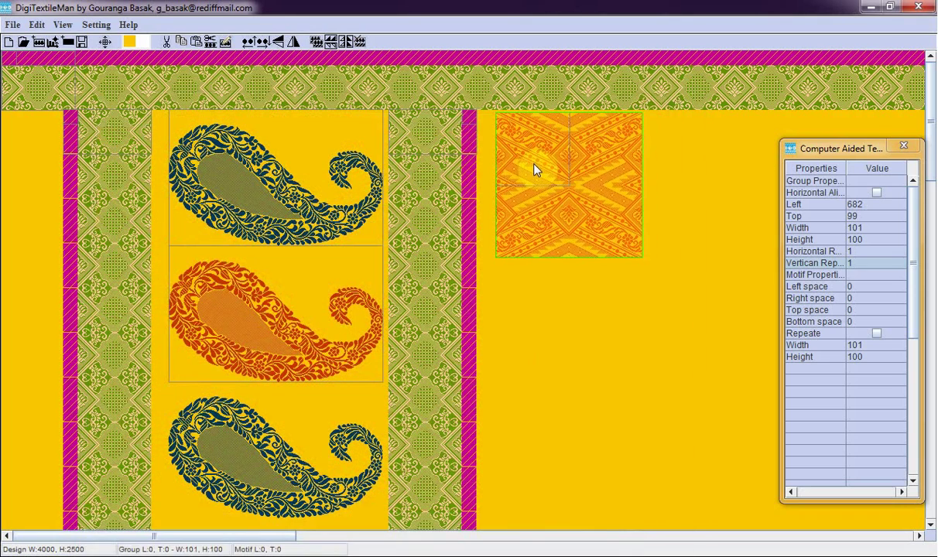
{"action": "double_click", "coordinate": [860, 216]}
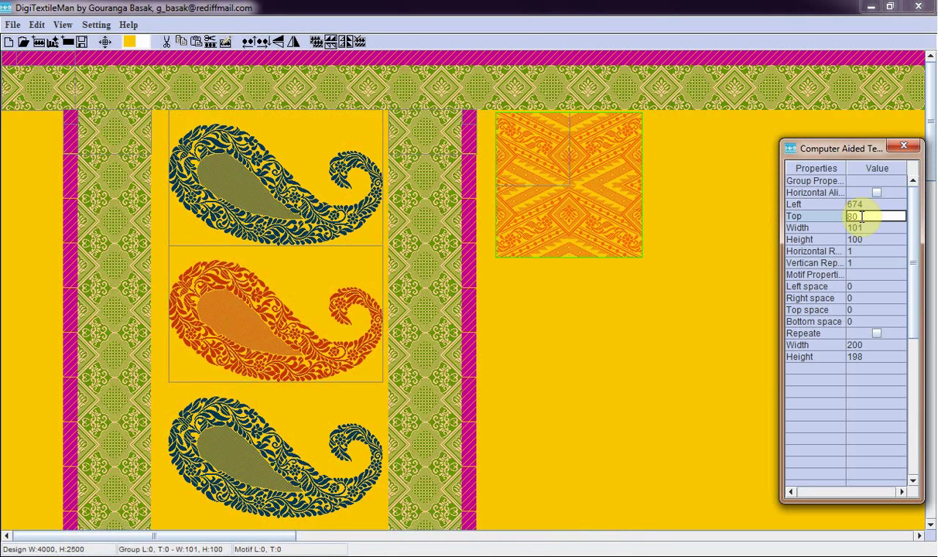
{"action": "key", "text": "Return"}
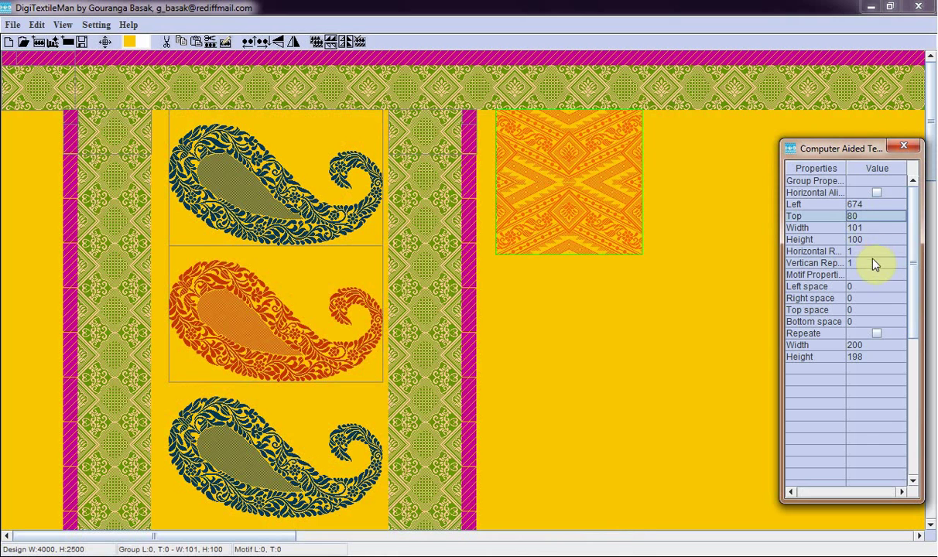
- Set both the horizontal and the vertical repeat of the abstract pattern to 0
{"action": "double_click", "coordinate": [873, 251]}
{"action": "key", "text": "BackSpace"}
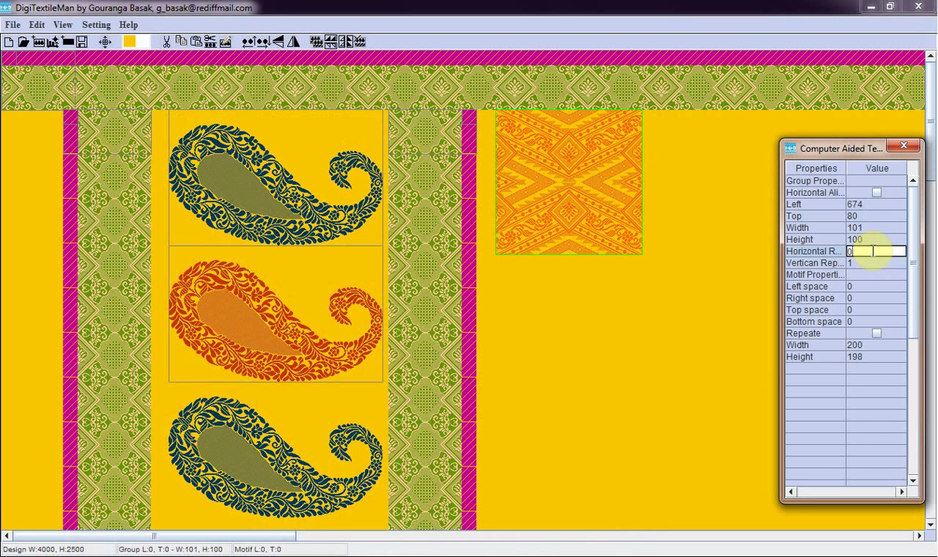
{"action": "key", "text": "Return"}
{"action": "double_click", "coordinate": [872, 263]}
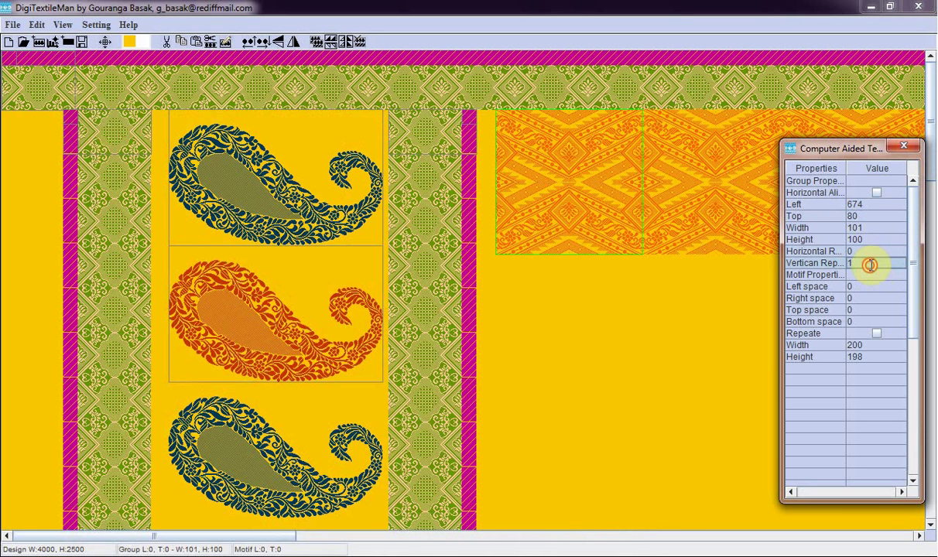
{"action": "type", "text": "0"}
{"action": "key", "text": "Return"}
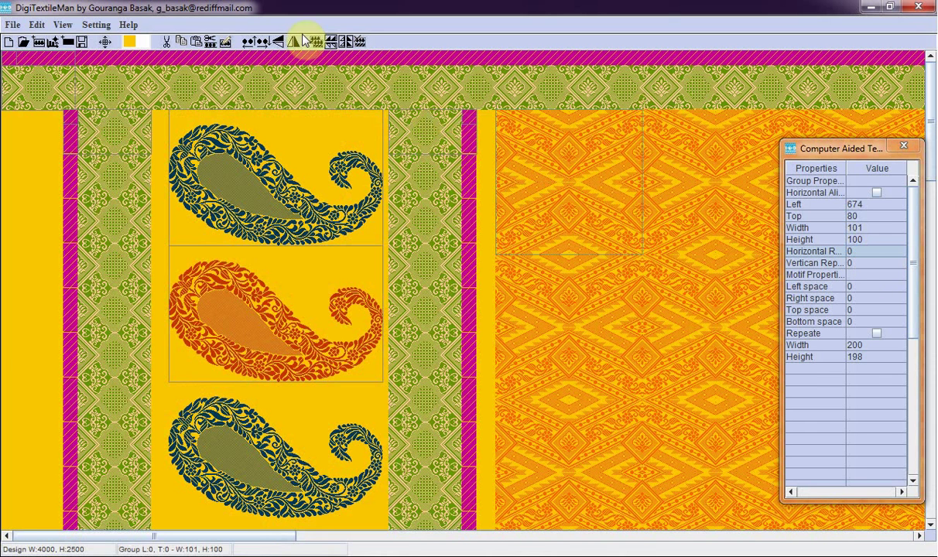
- Open a preview of the whole design
{"action": "left_click", "coordinate": [61, 25]}
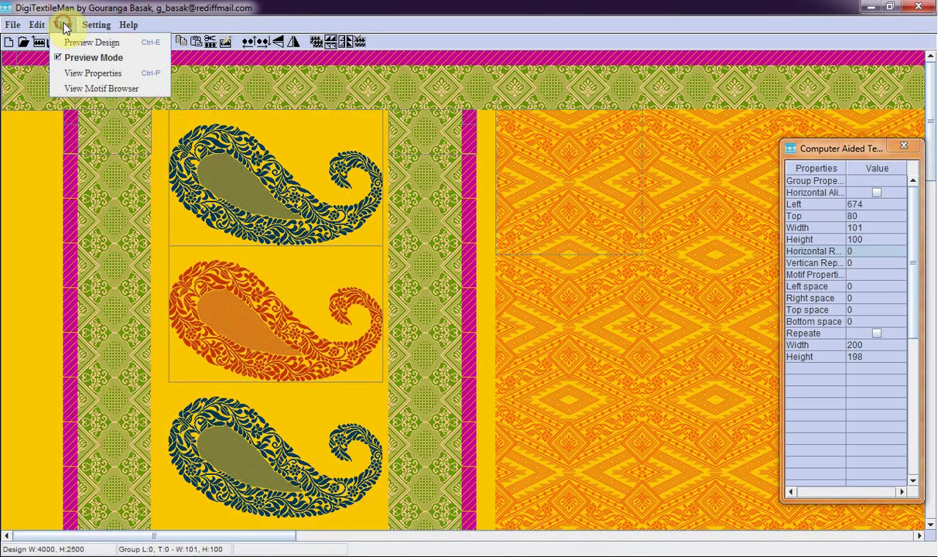
{"action": "left_click", "coordinate": [69, 40]}
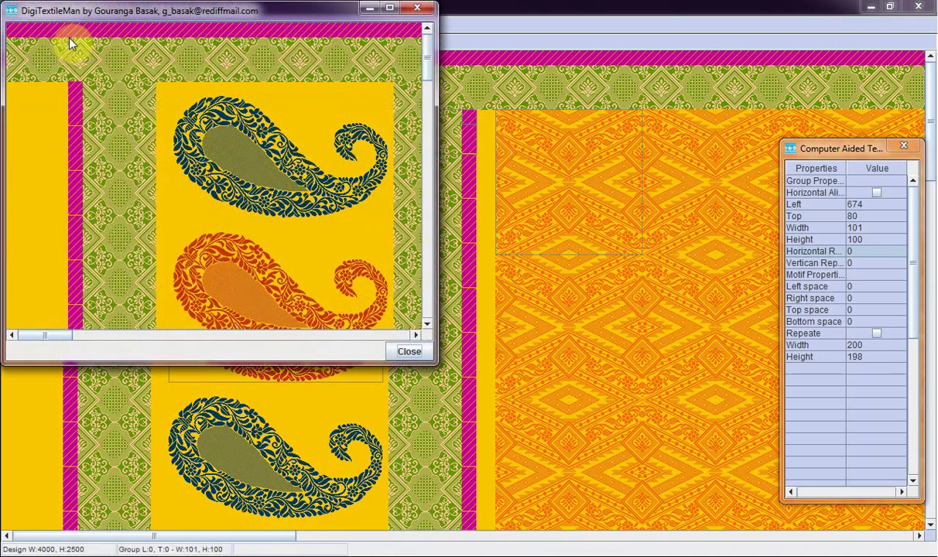